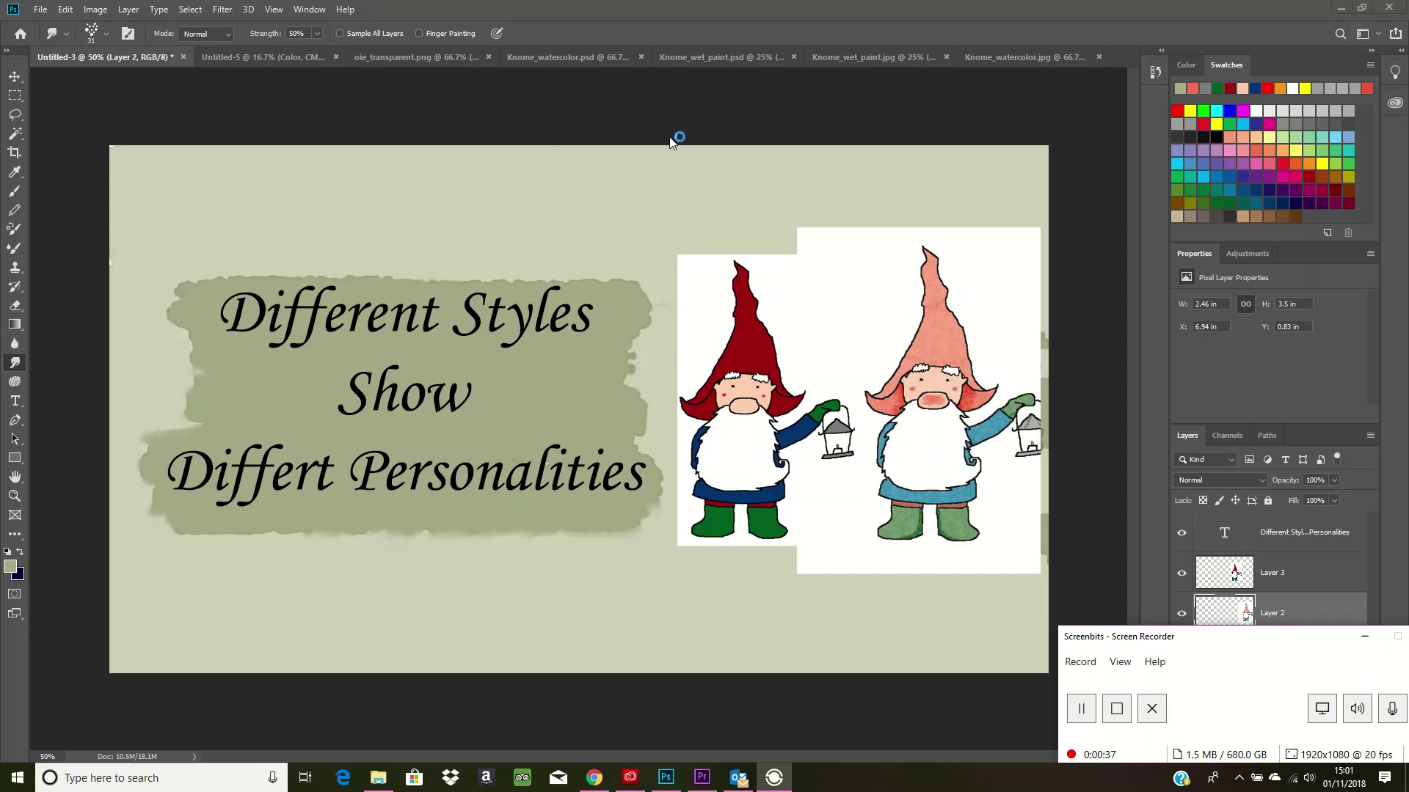
Step: Switch to the oie_transparent.png gnome line-art document
left_click(443, 59)
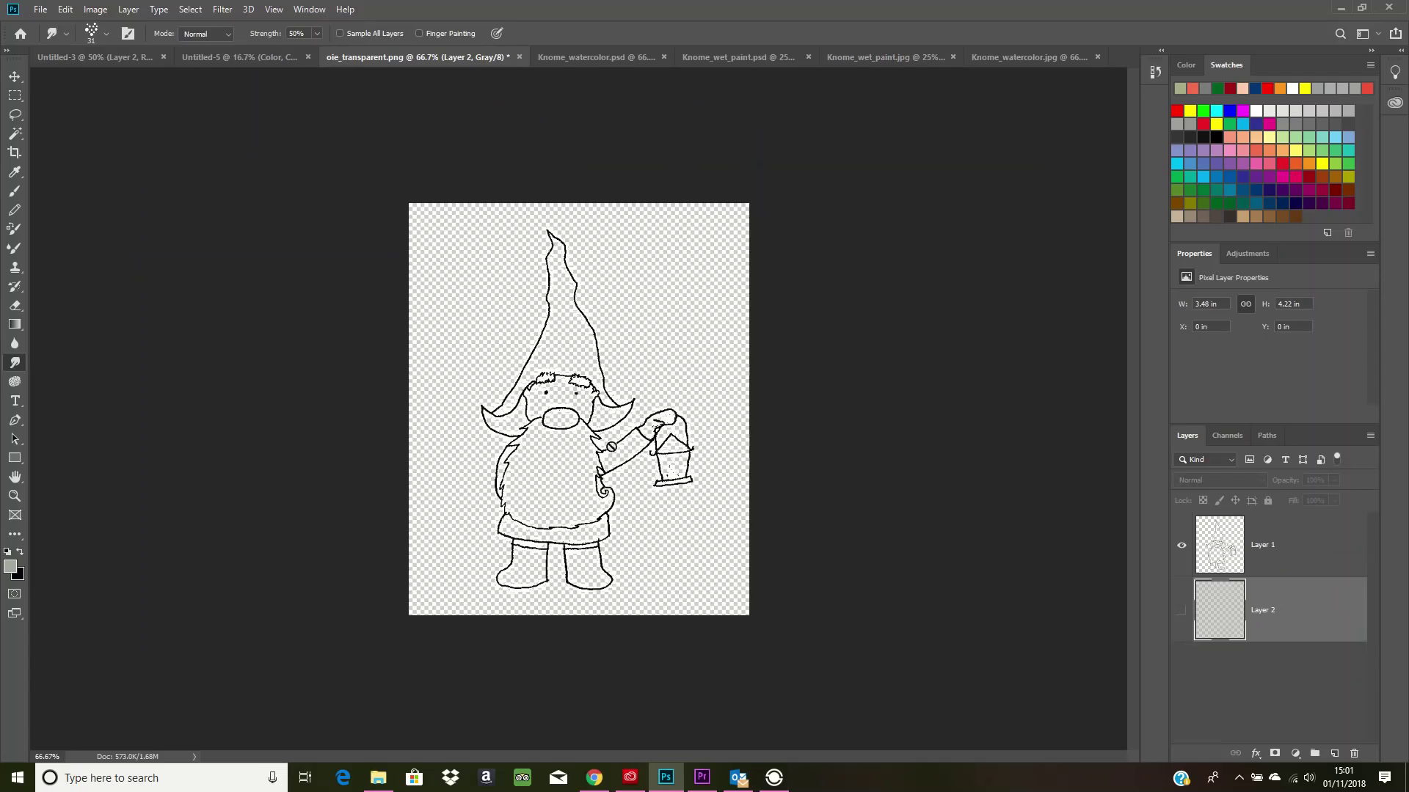
Step: In Knome_watercolor.psd, select the Drawing layer and hide Hat Color so only the outlines show
left_click(1214, 557)
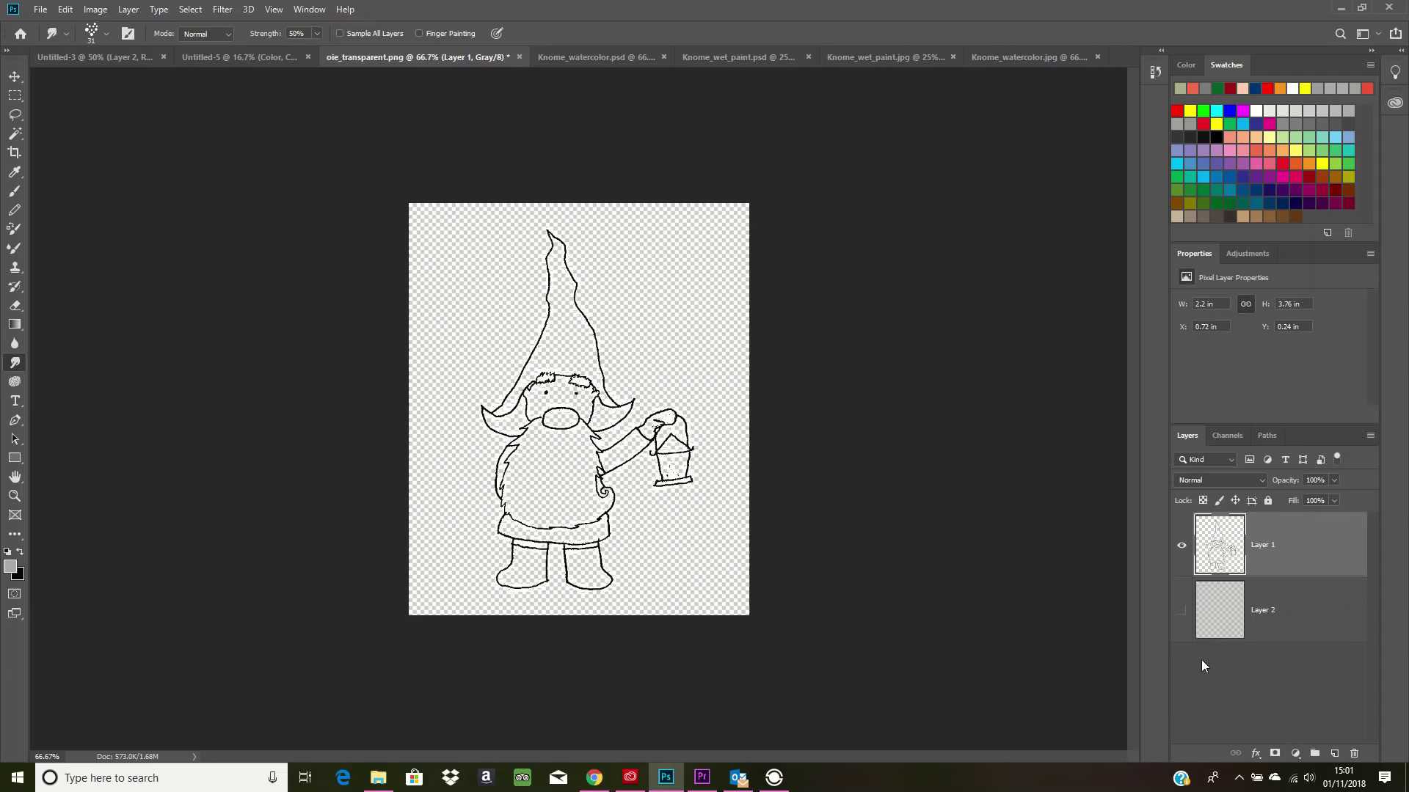
left_click(573, 58)
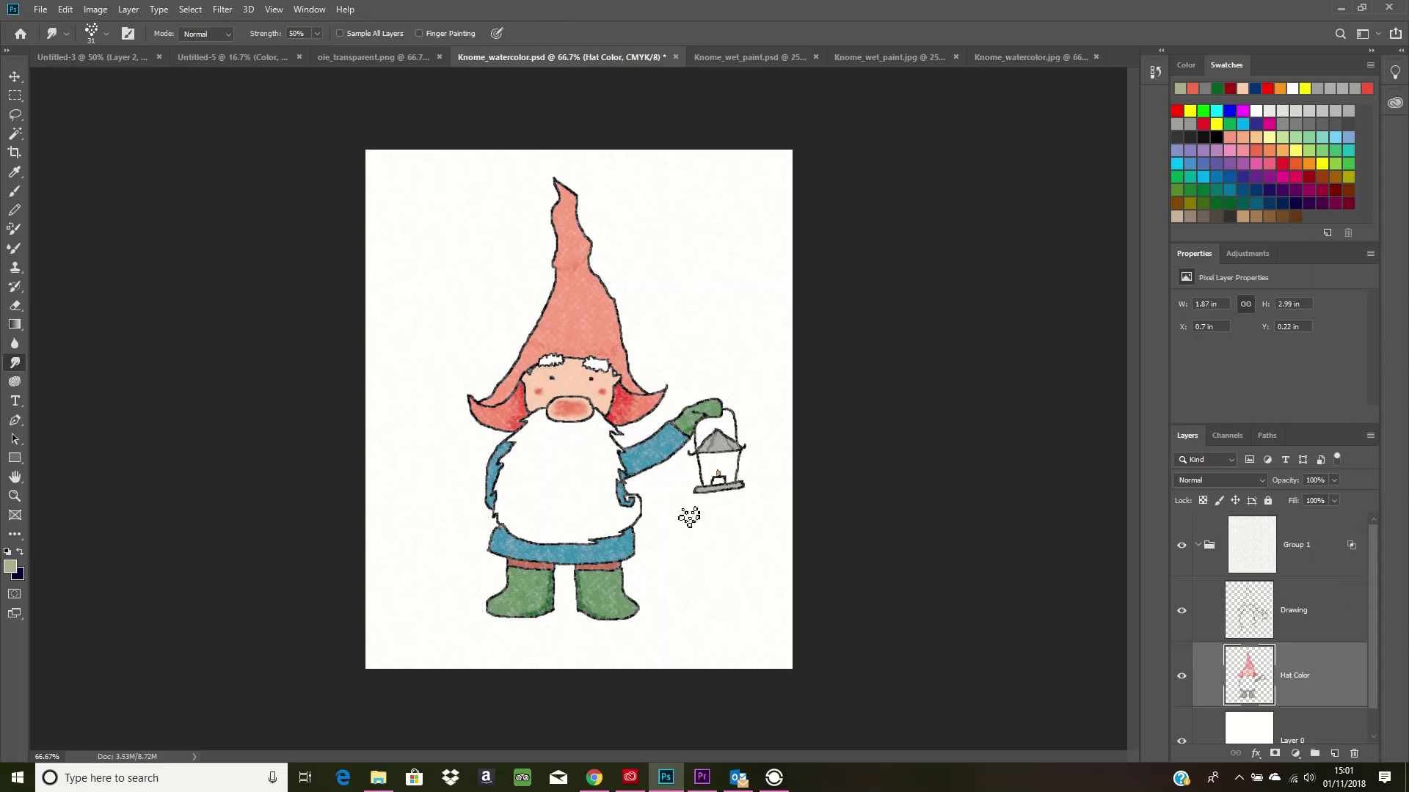
left_click(1223, 616)
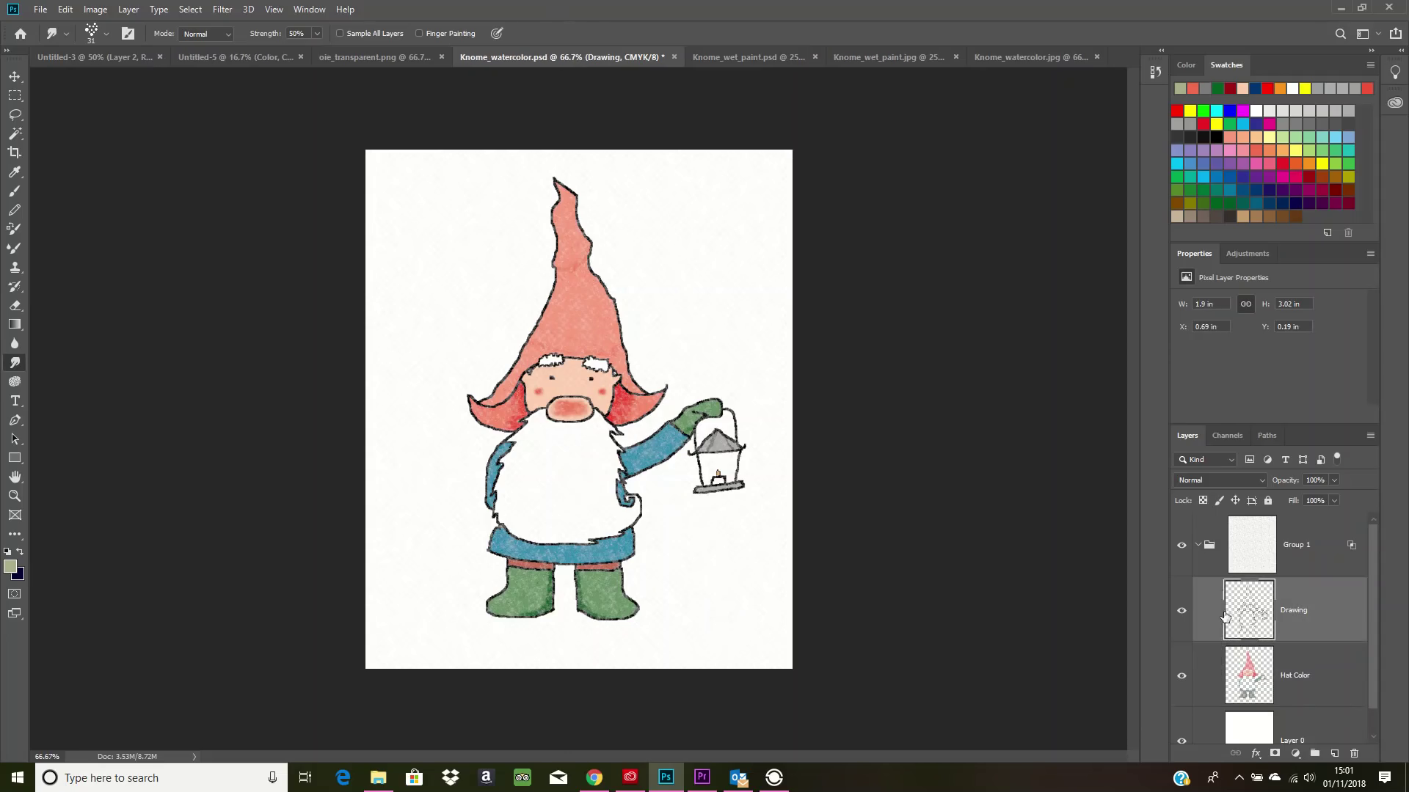
left_click(1182, 676)
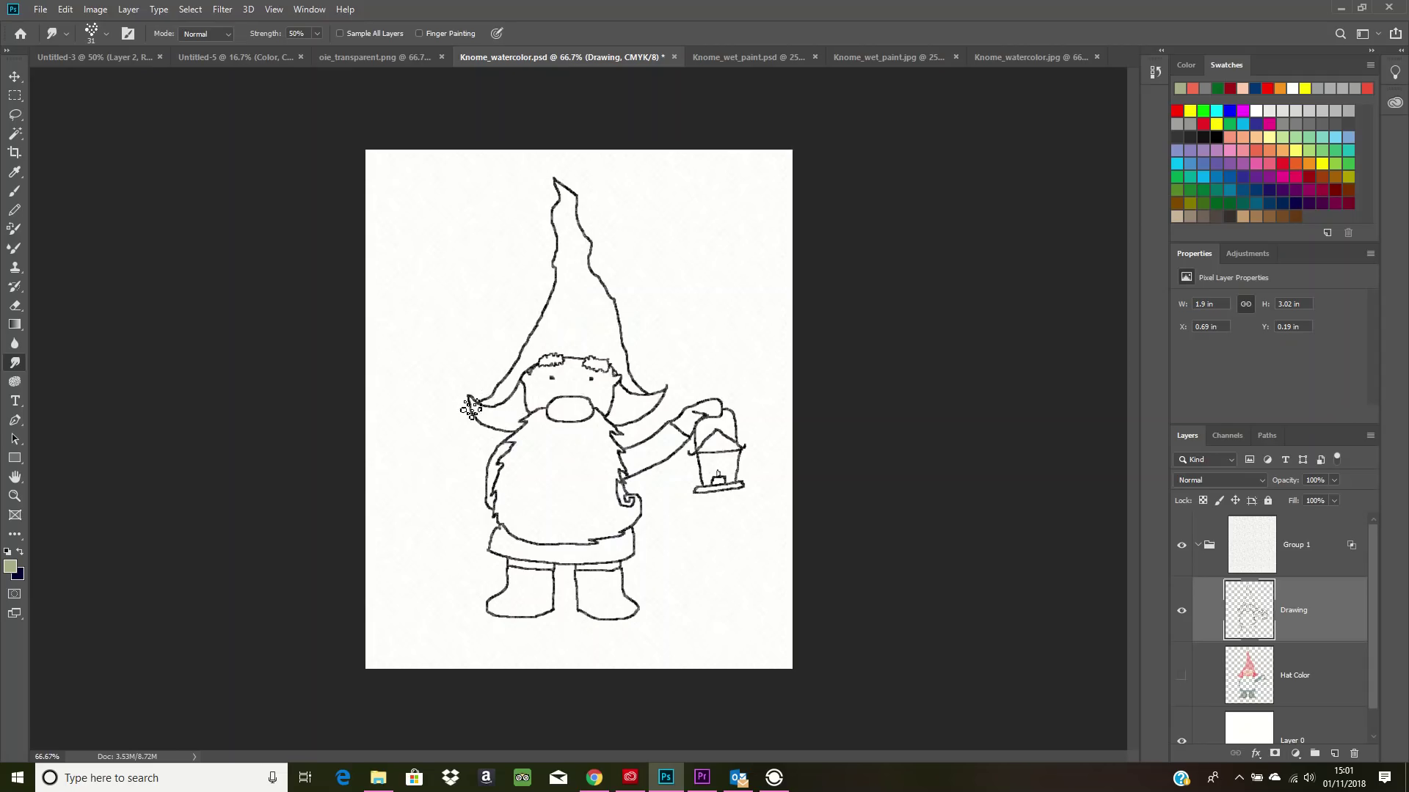
Step: Choose the Pencil tool and make the Hat Color layer visible again
left_click(13, 211)
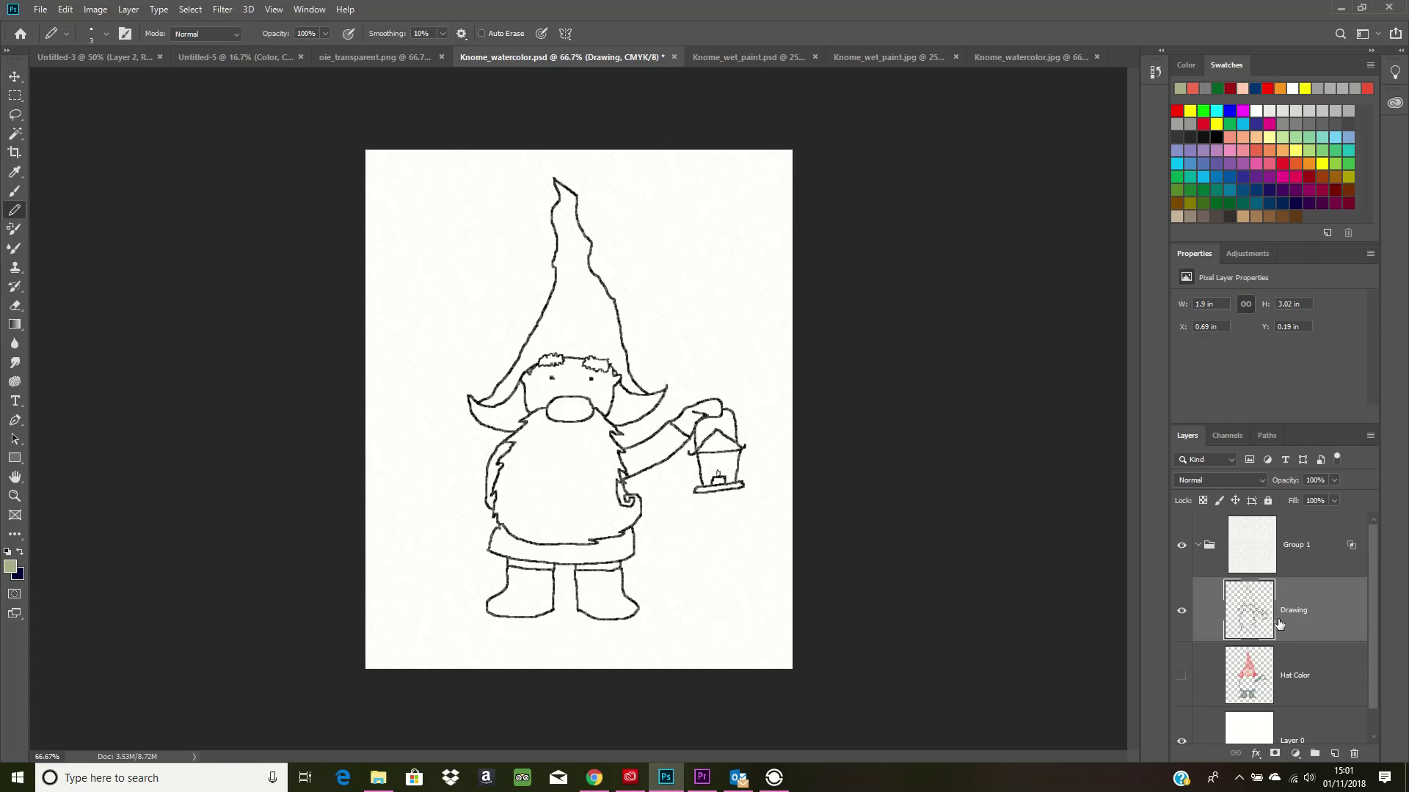
left_click(1185, 677)
left_click(1209, 687)
left_click(1181, 675)
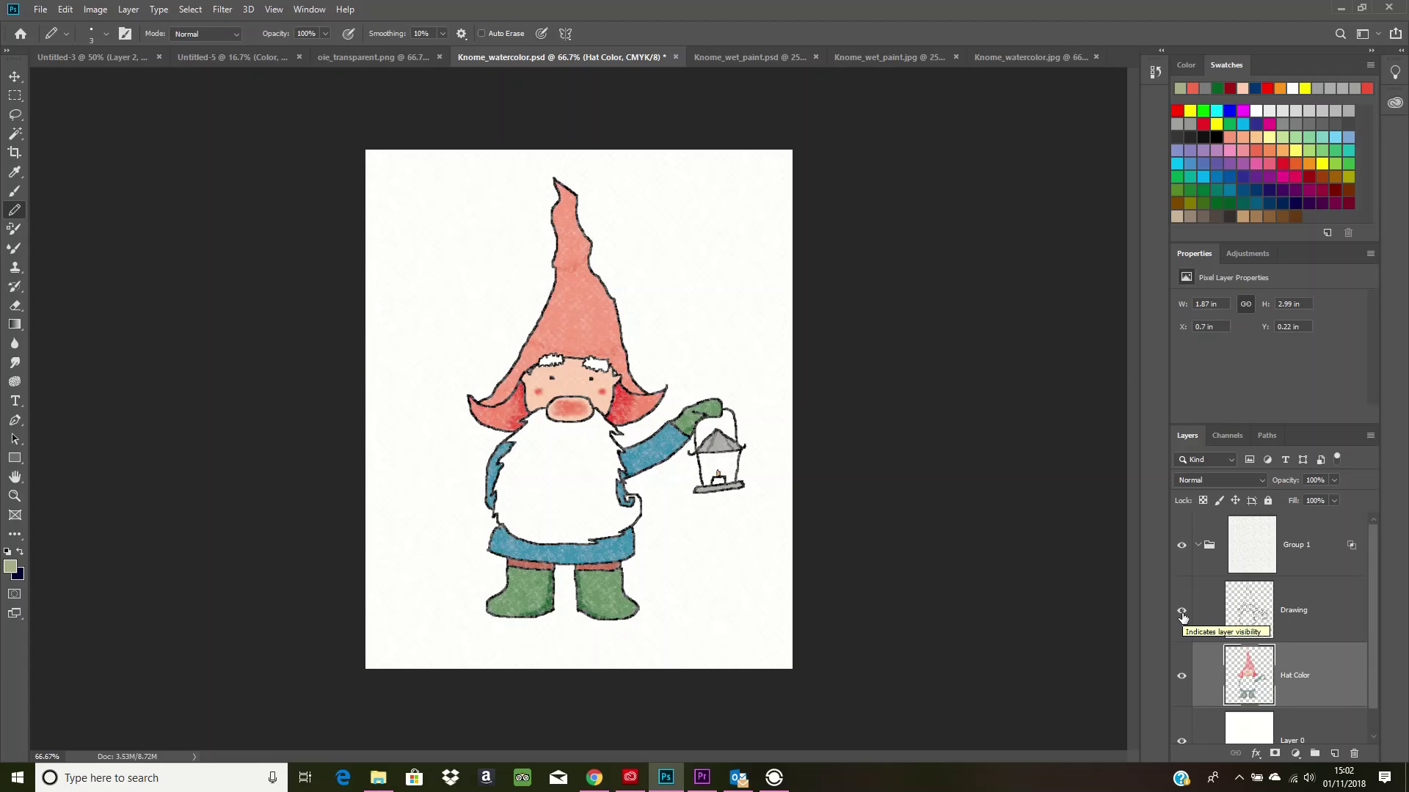
Step: Toggle the Drawing layer's outlines off and back on, then select Group 1's layer mask
left_click(1182, 612)
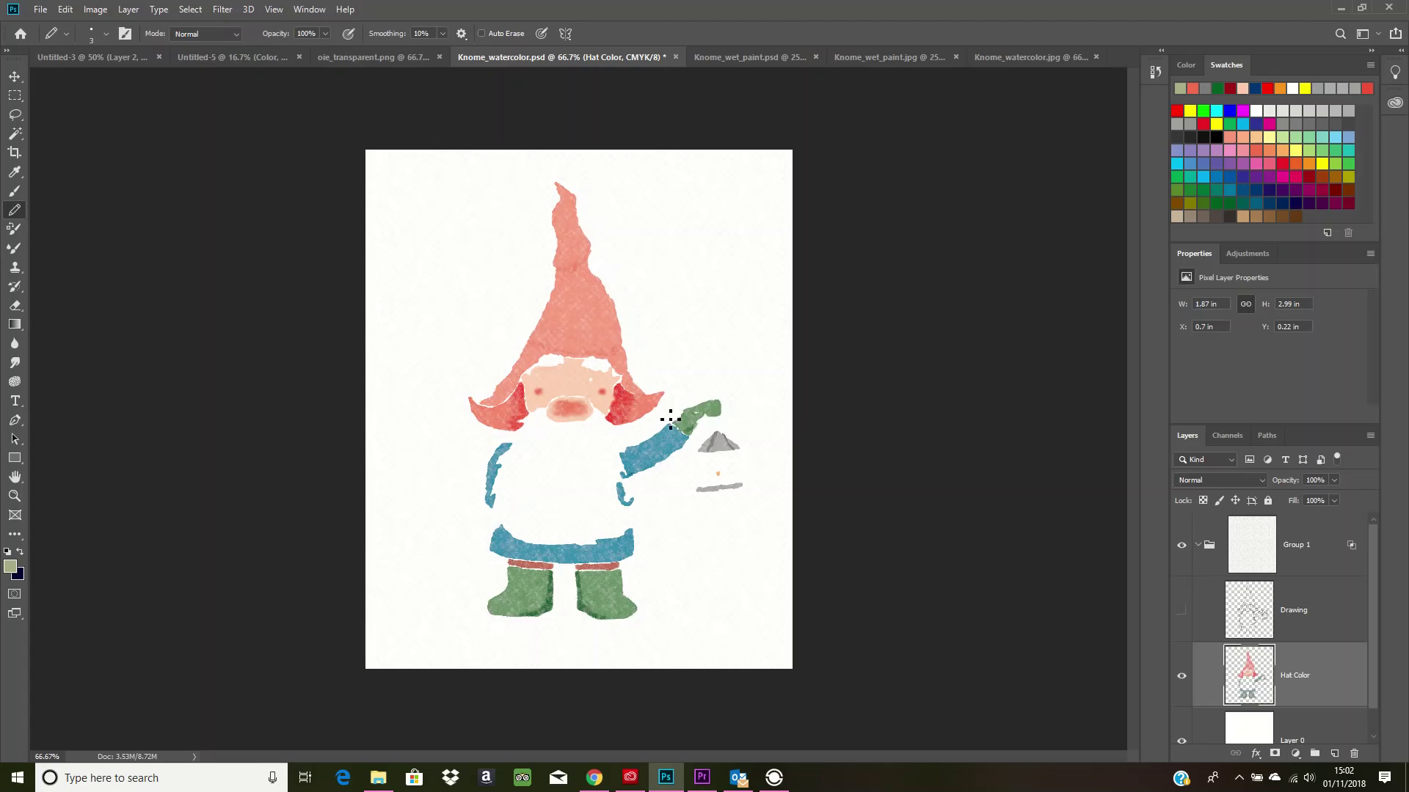
left_click(1181, 612)
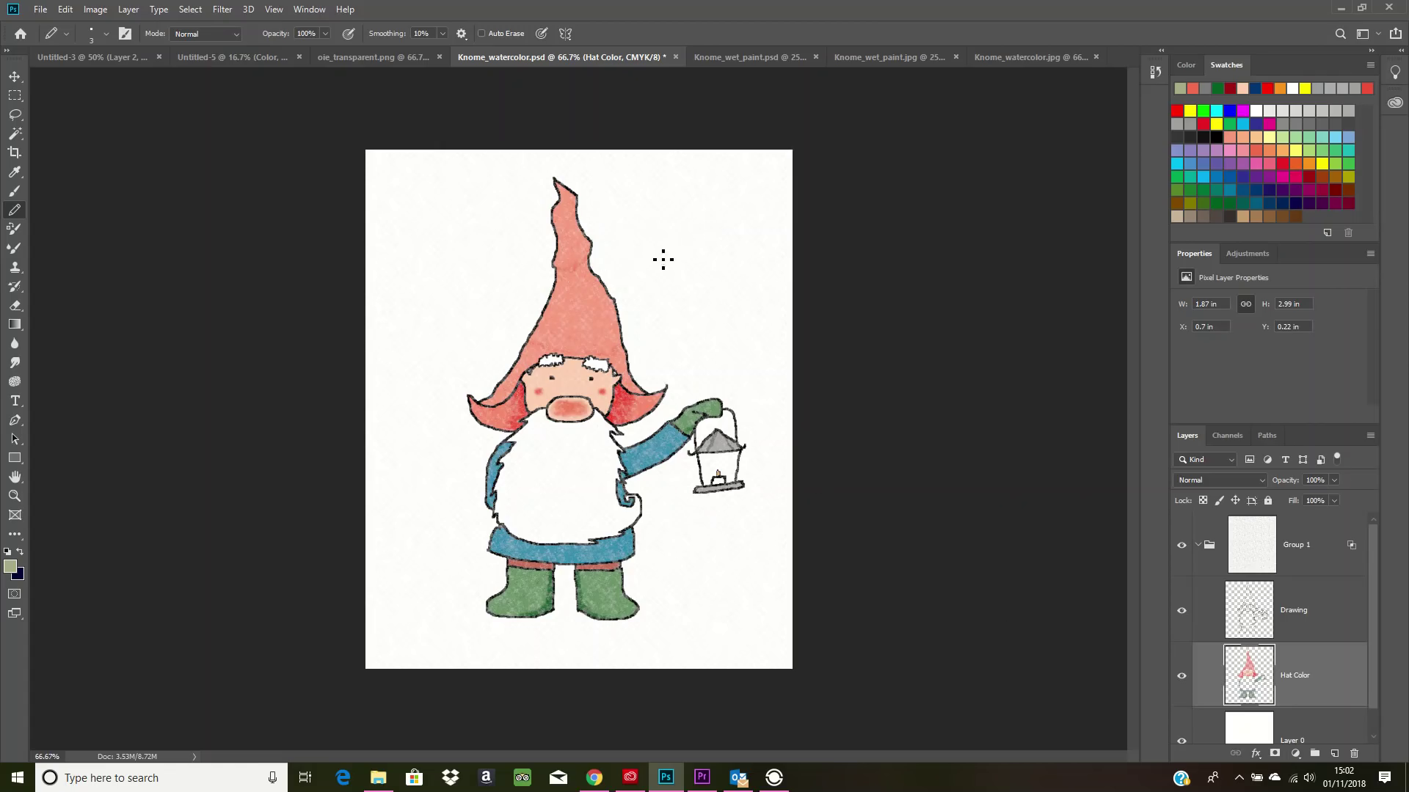
left_click(1259, 555)
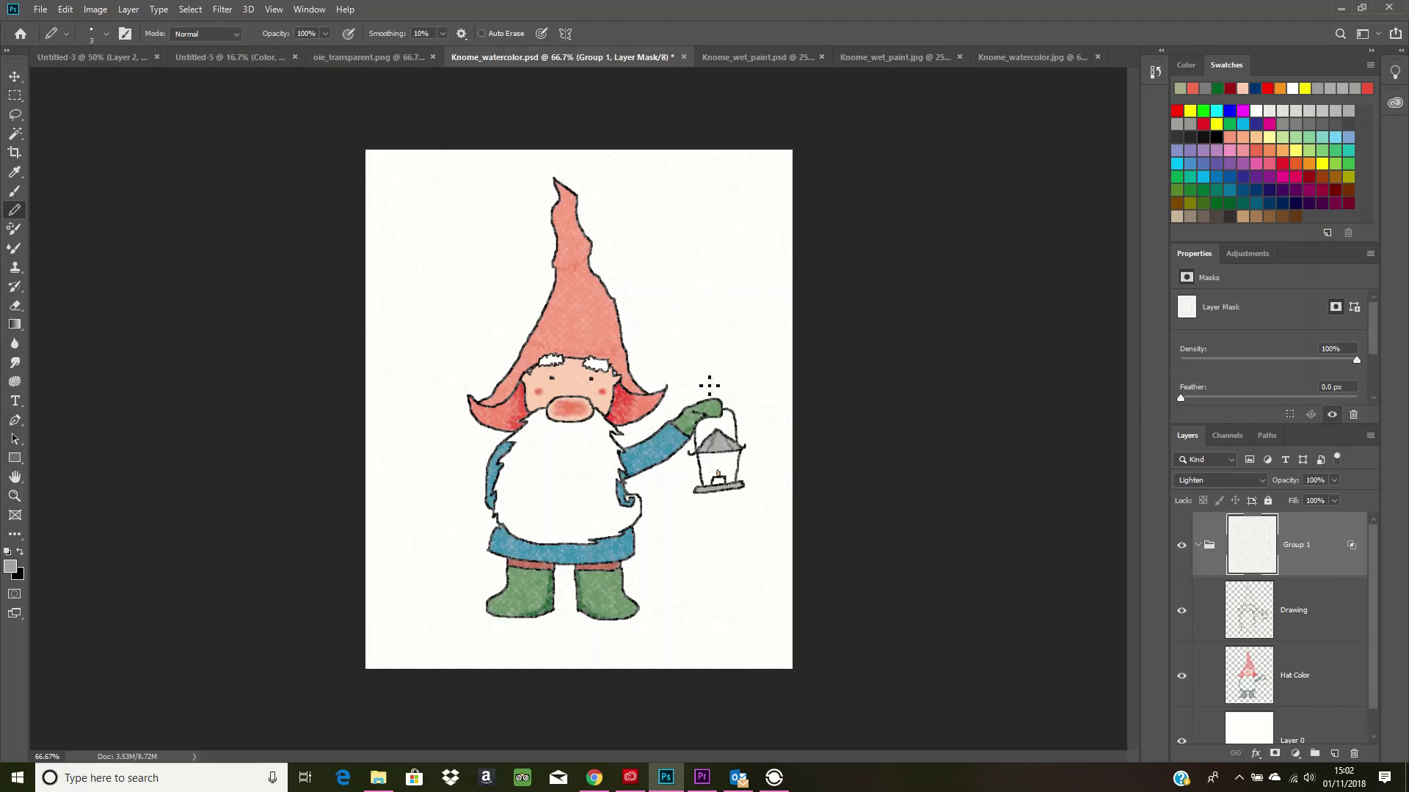
Step: Switch to Knome_wet_paint.psd and glance through the Edit and File menus
left_click(759, 57)
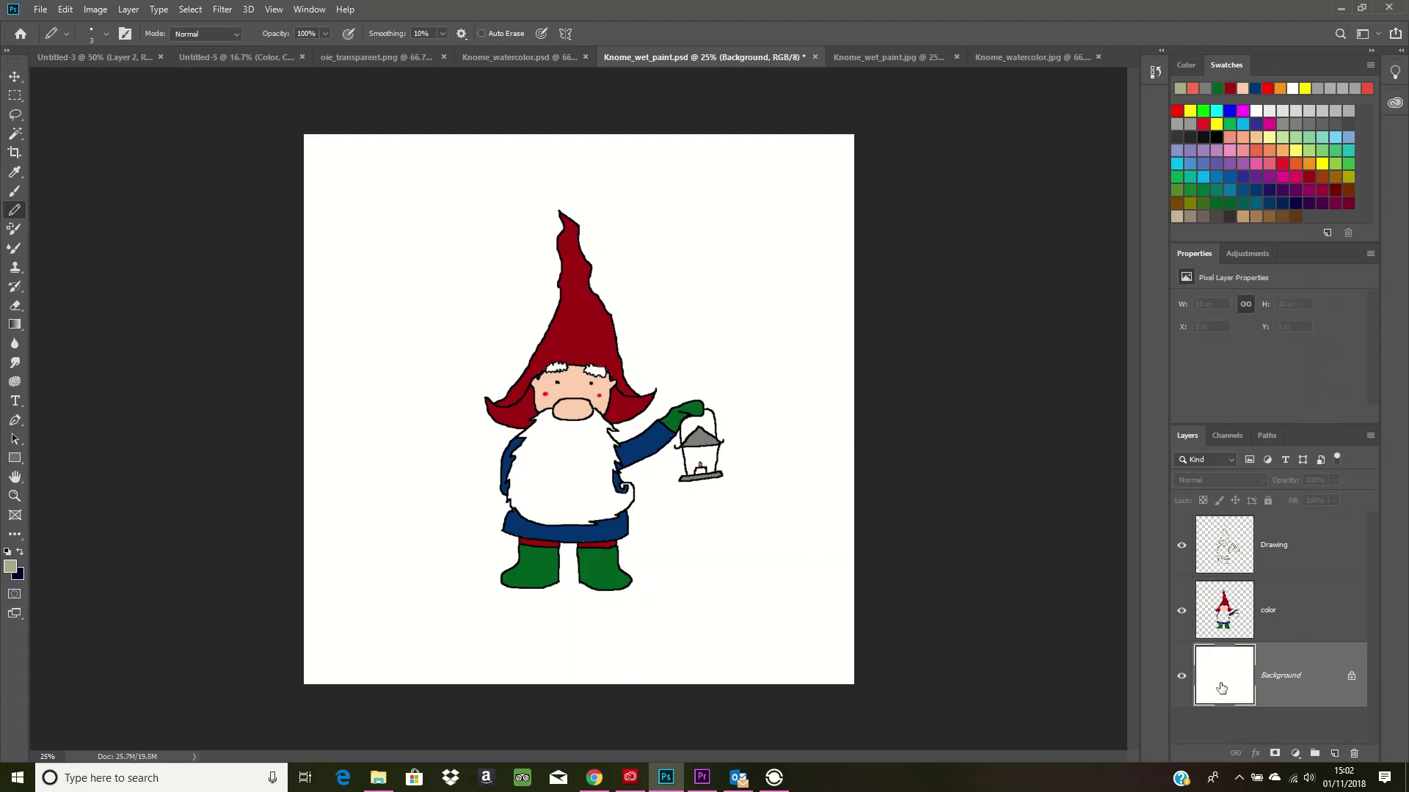
left_click(41, 10)
left_click(58, 30)
left_click(41, 11)
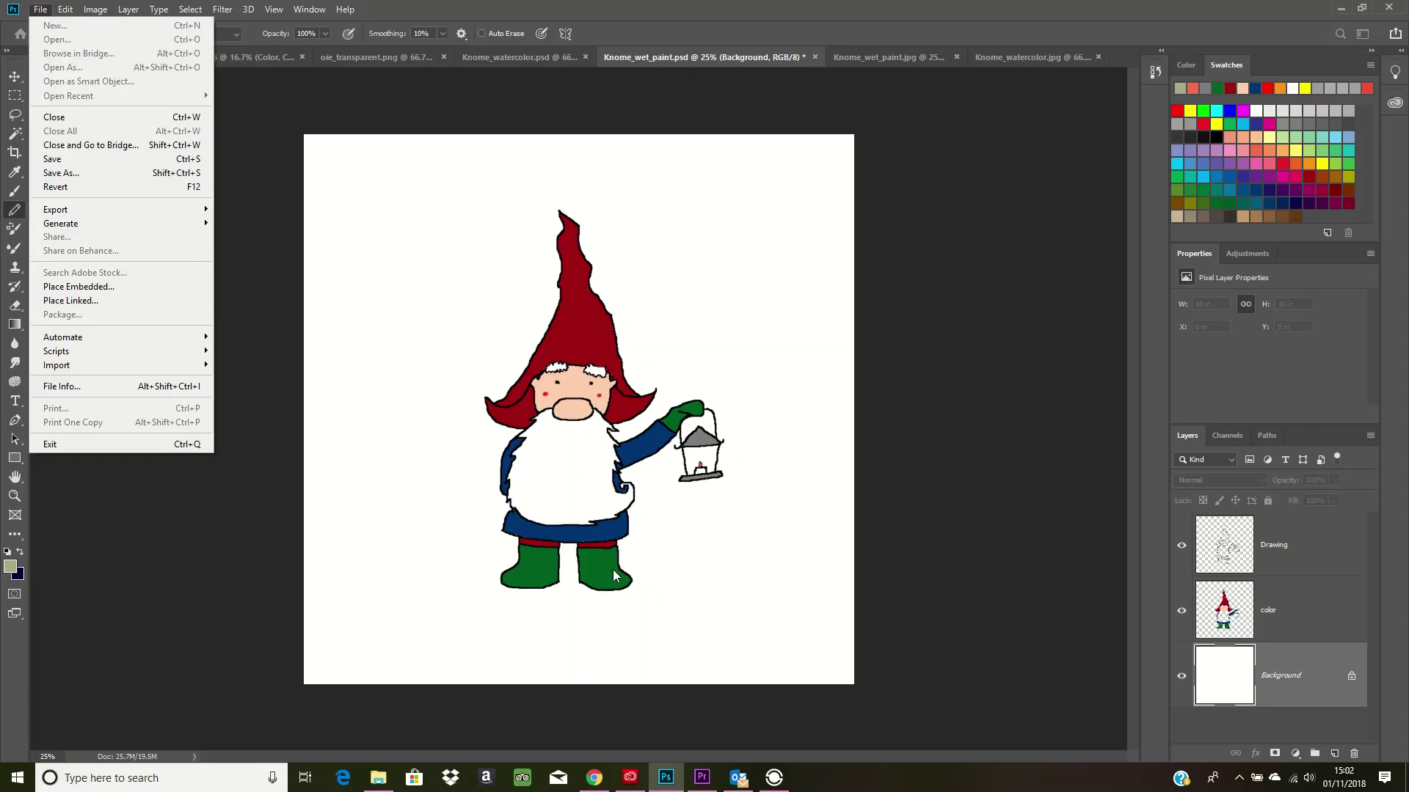
left_click(1213, 694)
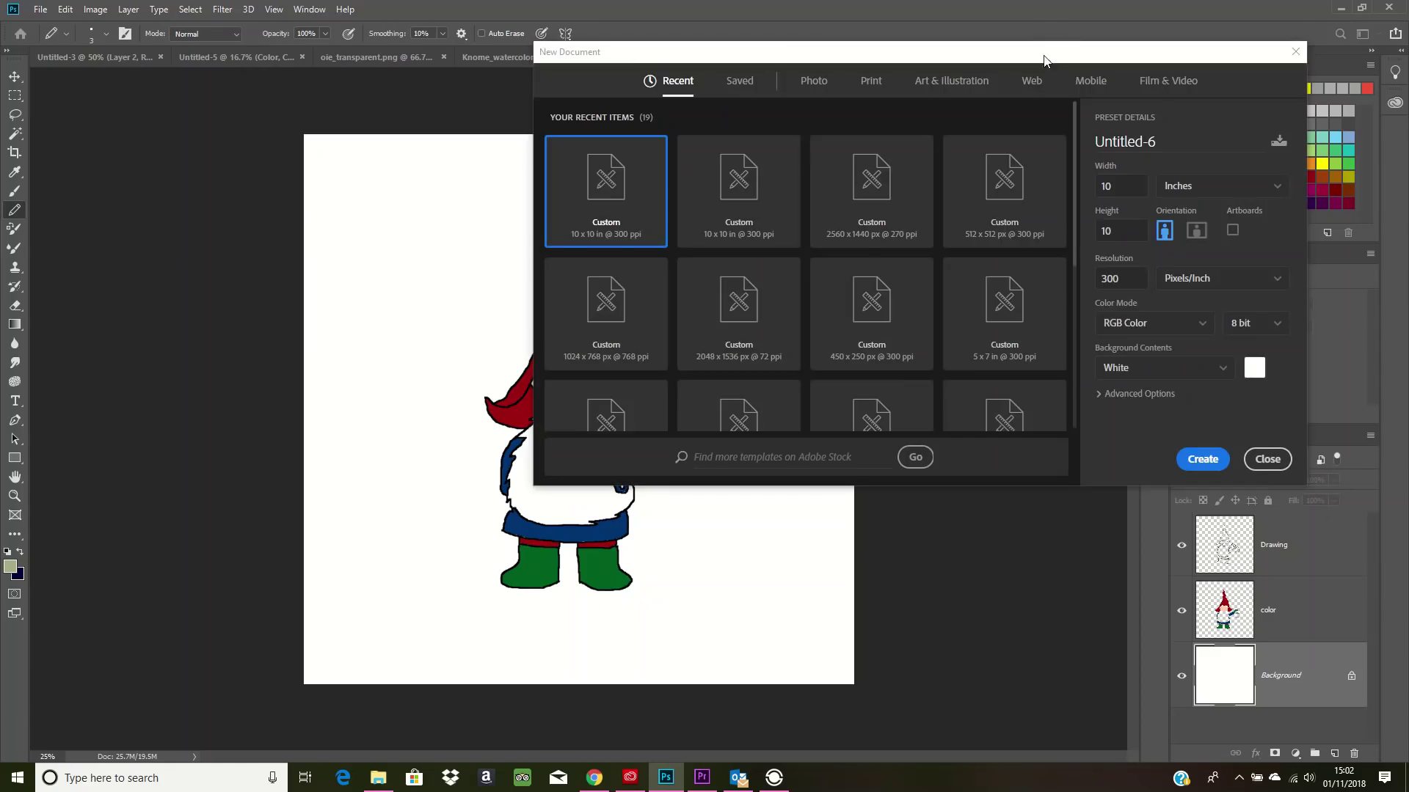
left_click_drag(1049, 60, 1054, 72)
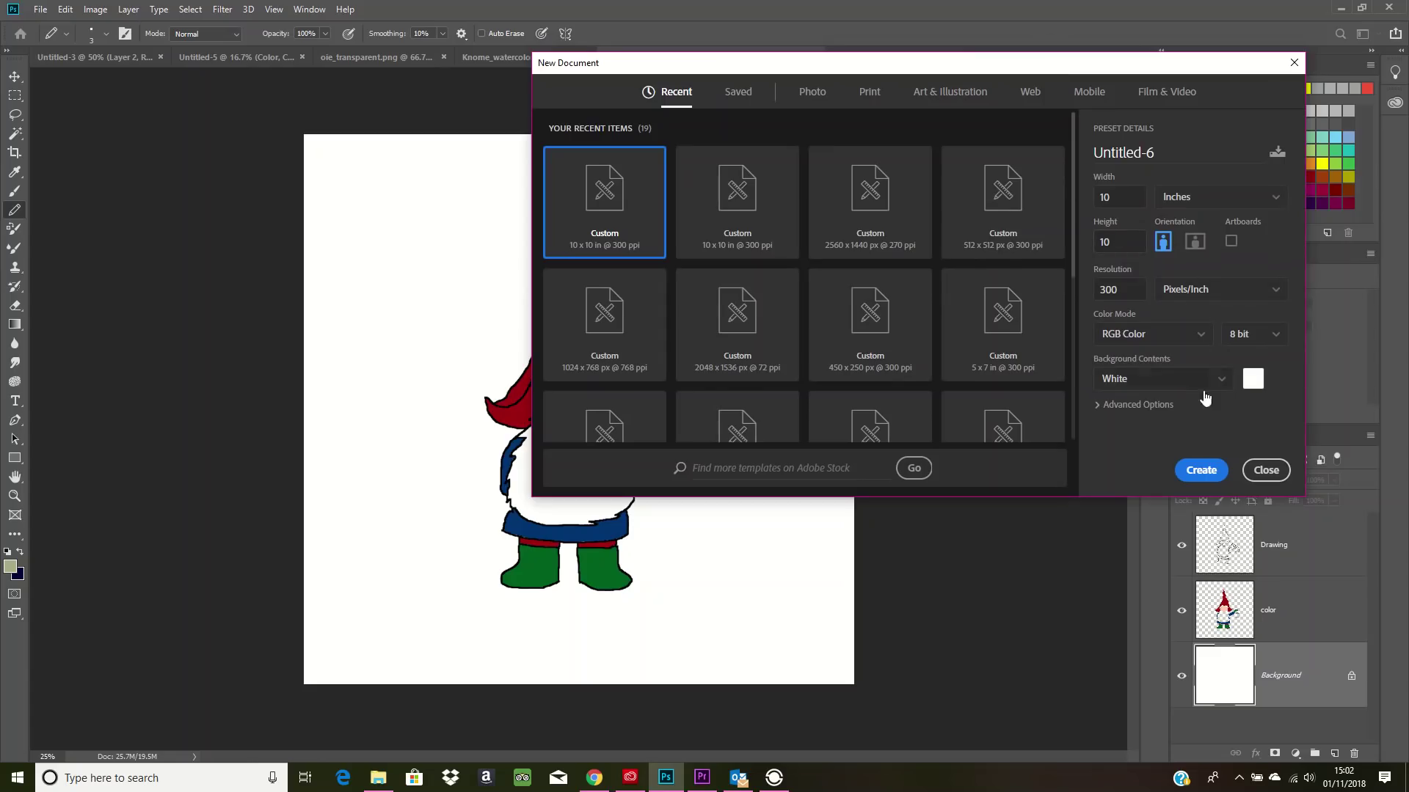
left_click(767, 216)
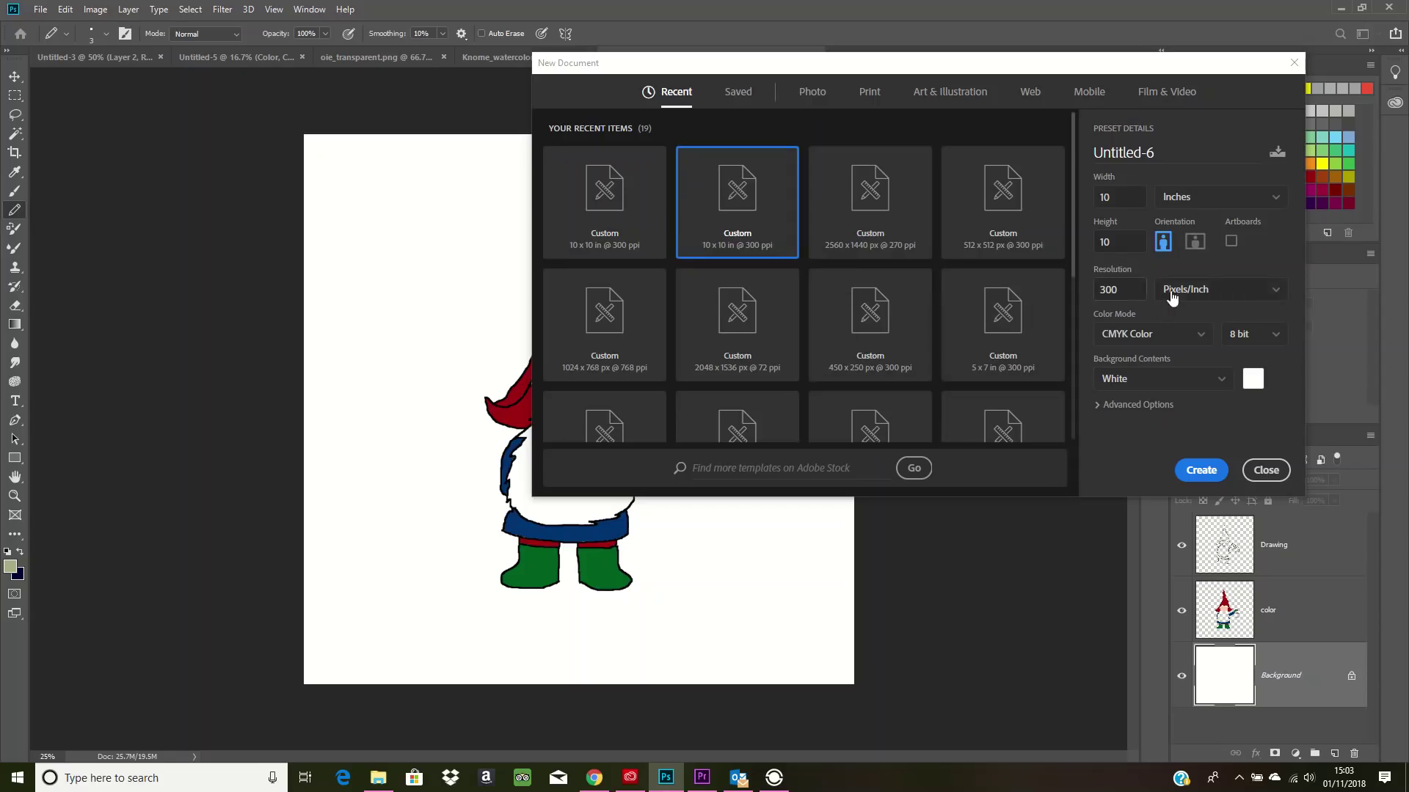
left_click(1170, 339)
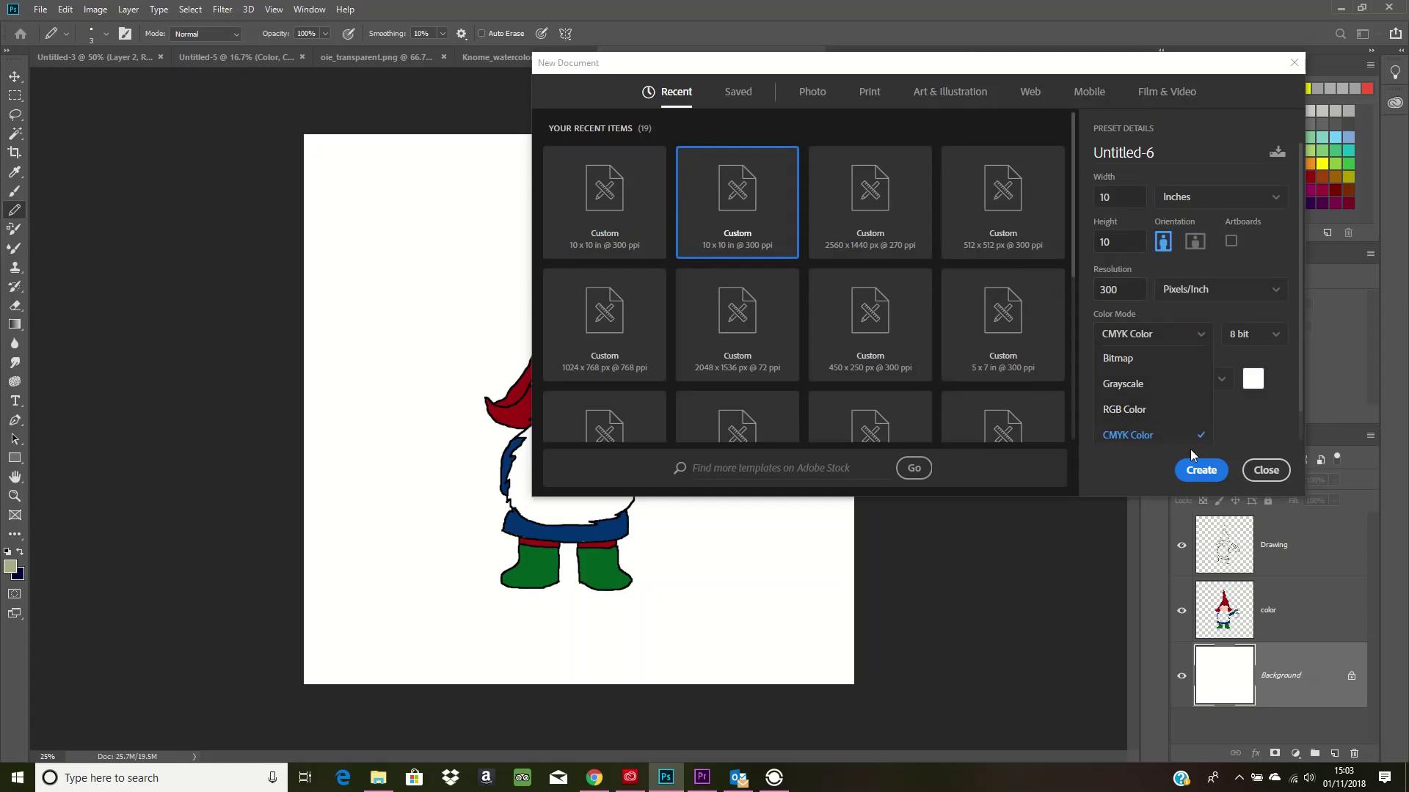
left_click(1247, 444)
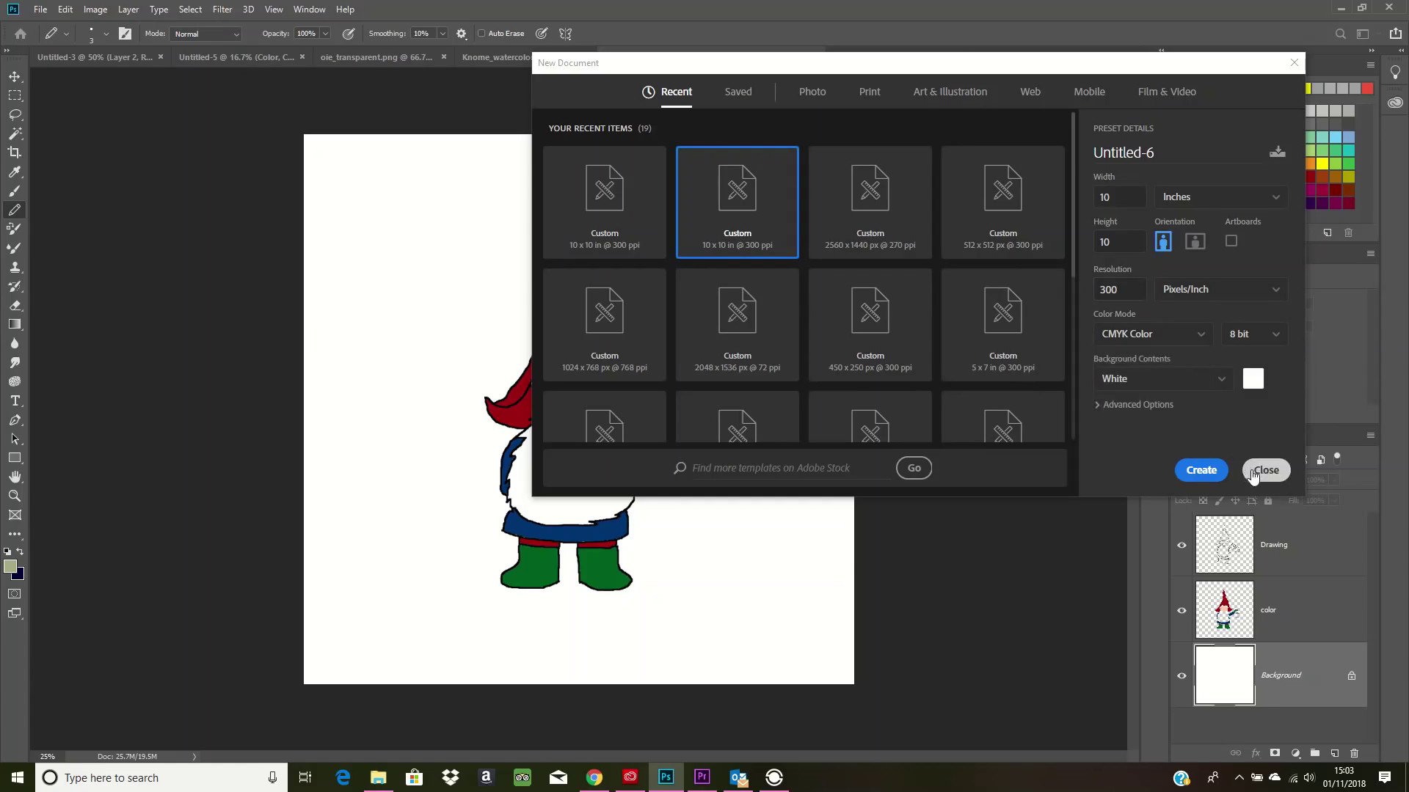
left_click(1265, 469)
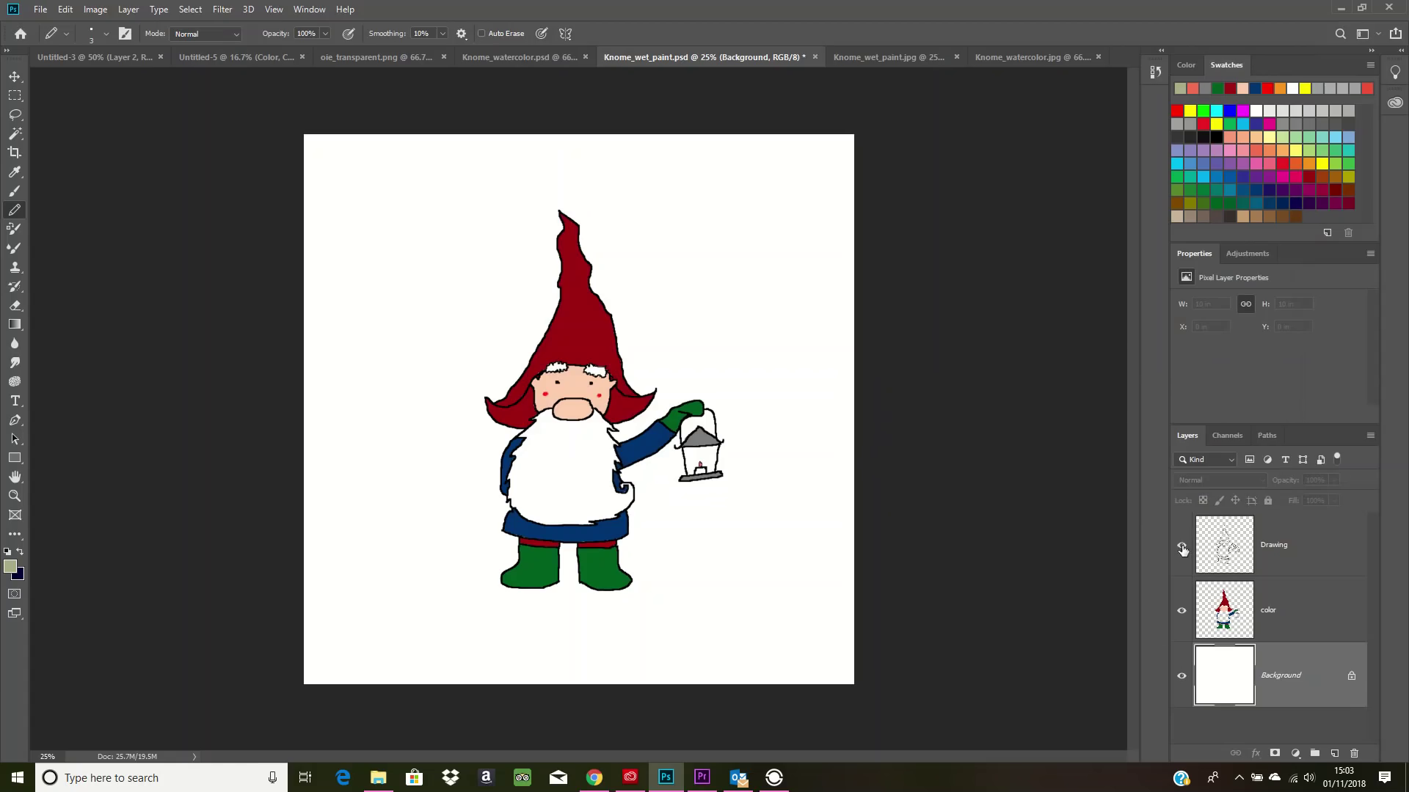
left_click(1182, 550)
left_click(1182, 550)
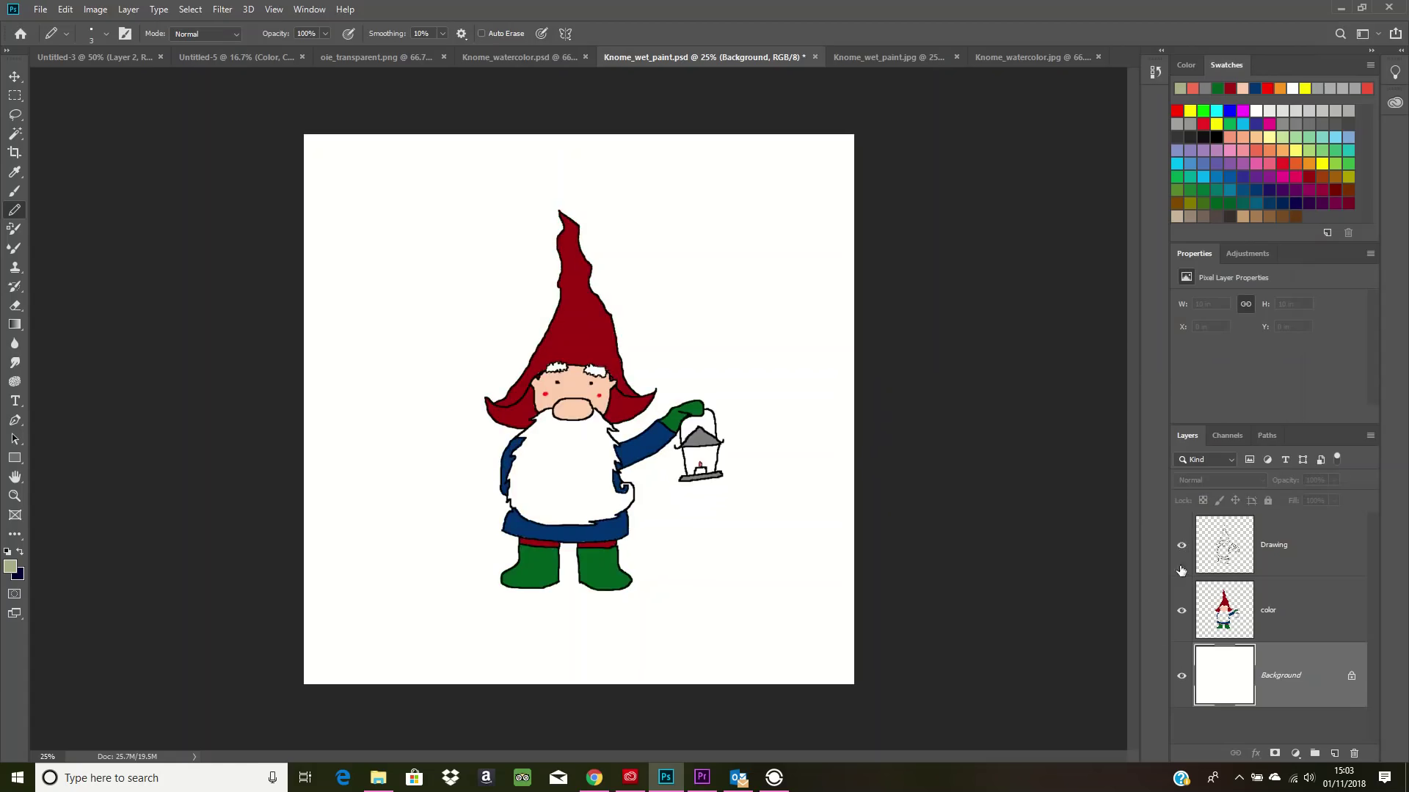
left_click(1182, 615)
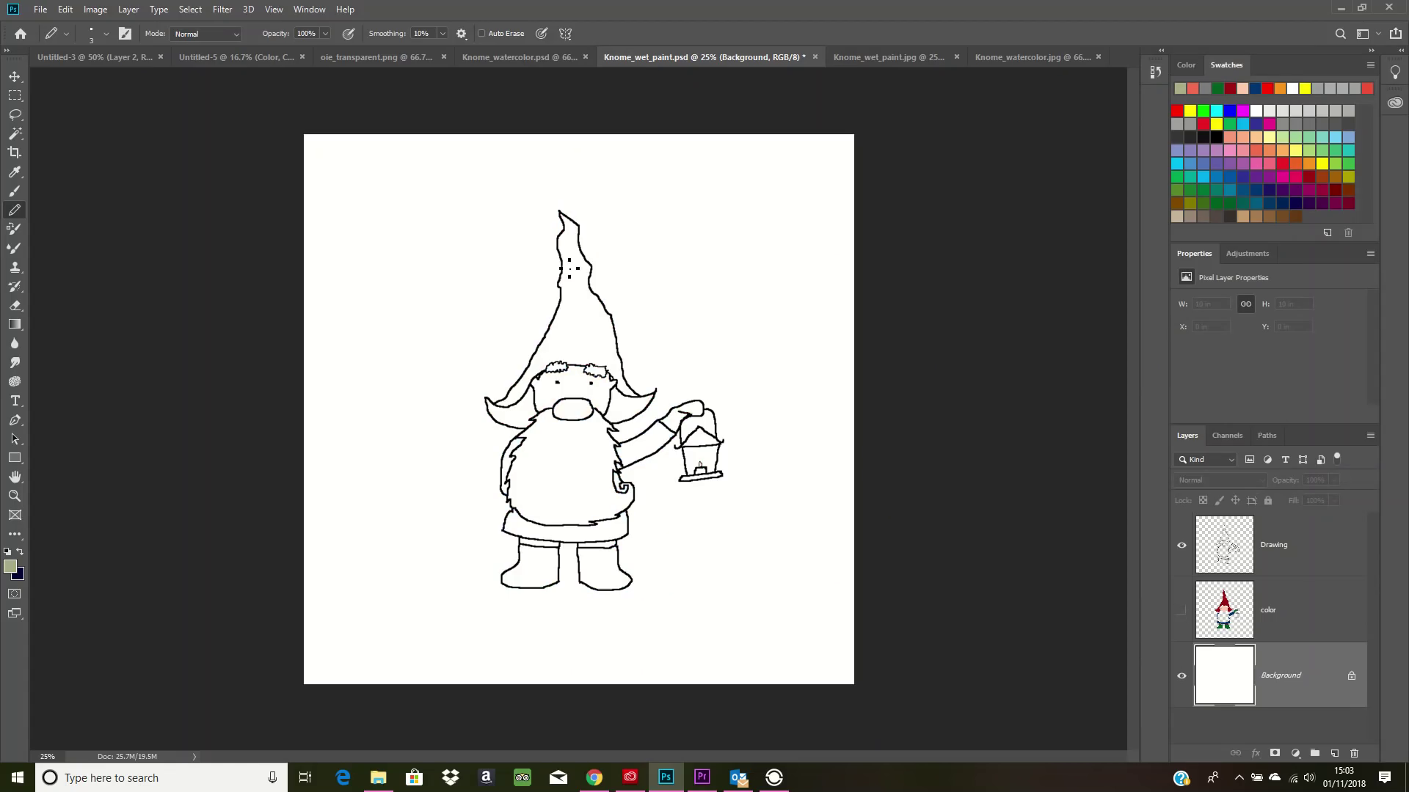
left_click(1182, 612)
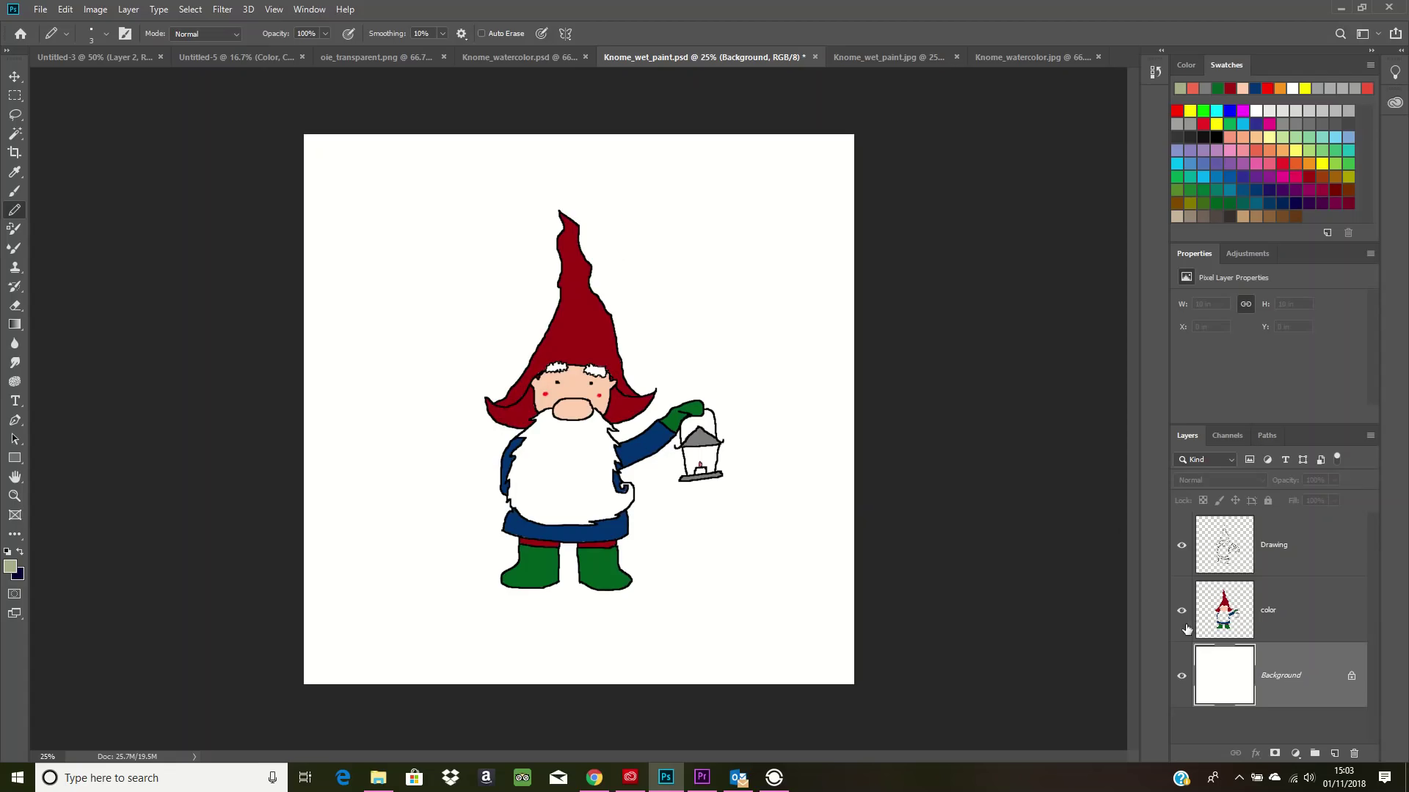
left_click(1238, 554)
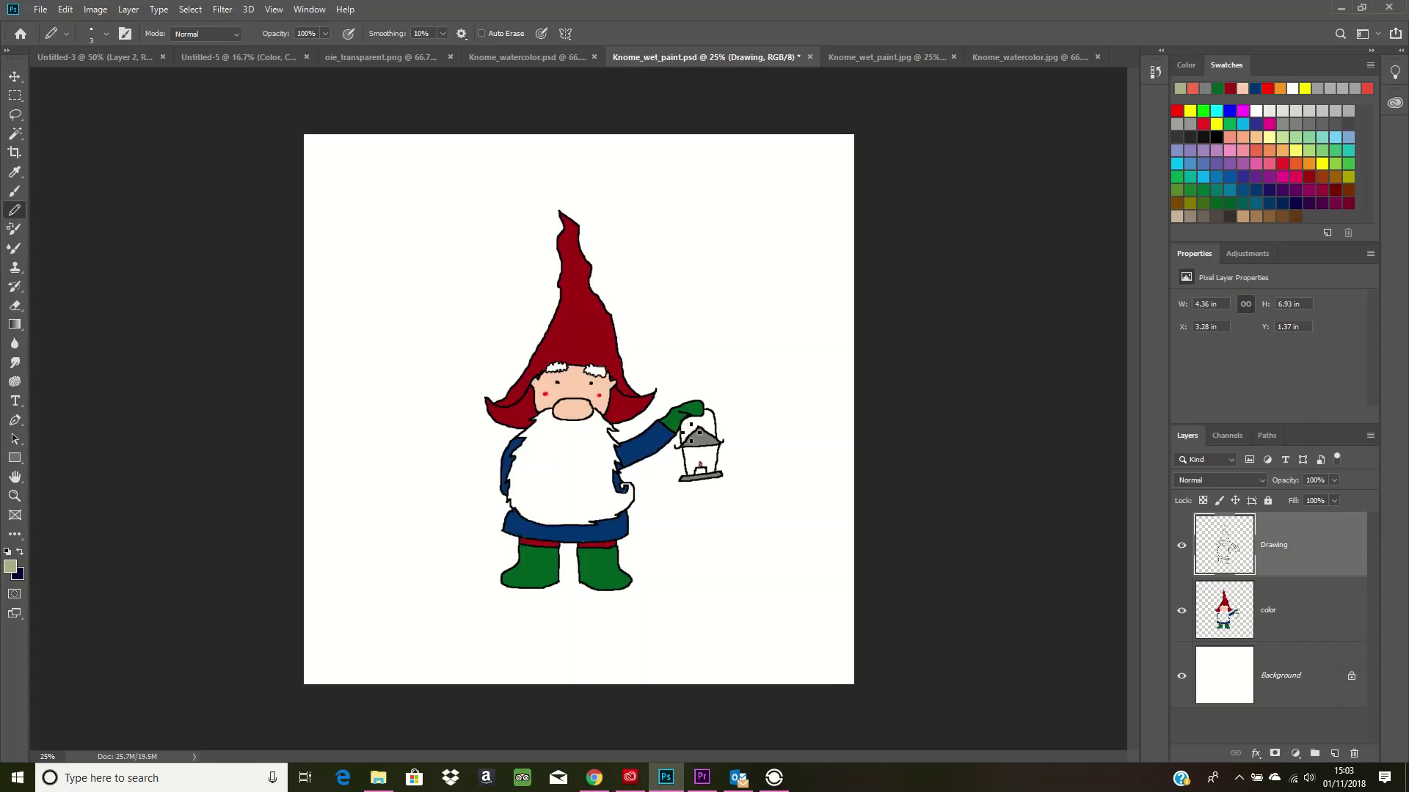
Step: Zoom in and set the Brush tool to the Kyle's Inkbox - Classic Cartoonist preset at 35 px
key("ctrl+plus")
key("ctrl+plus")
key("ctrl+plus")
key("ctrl+plus")
key("ctrl+plus")
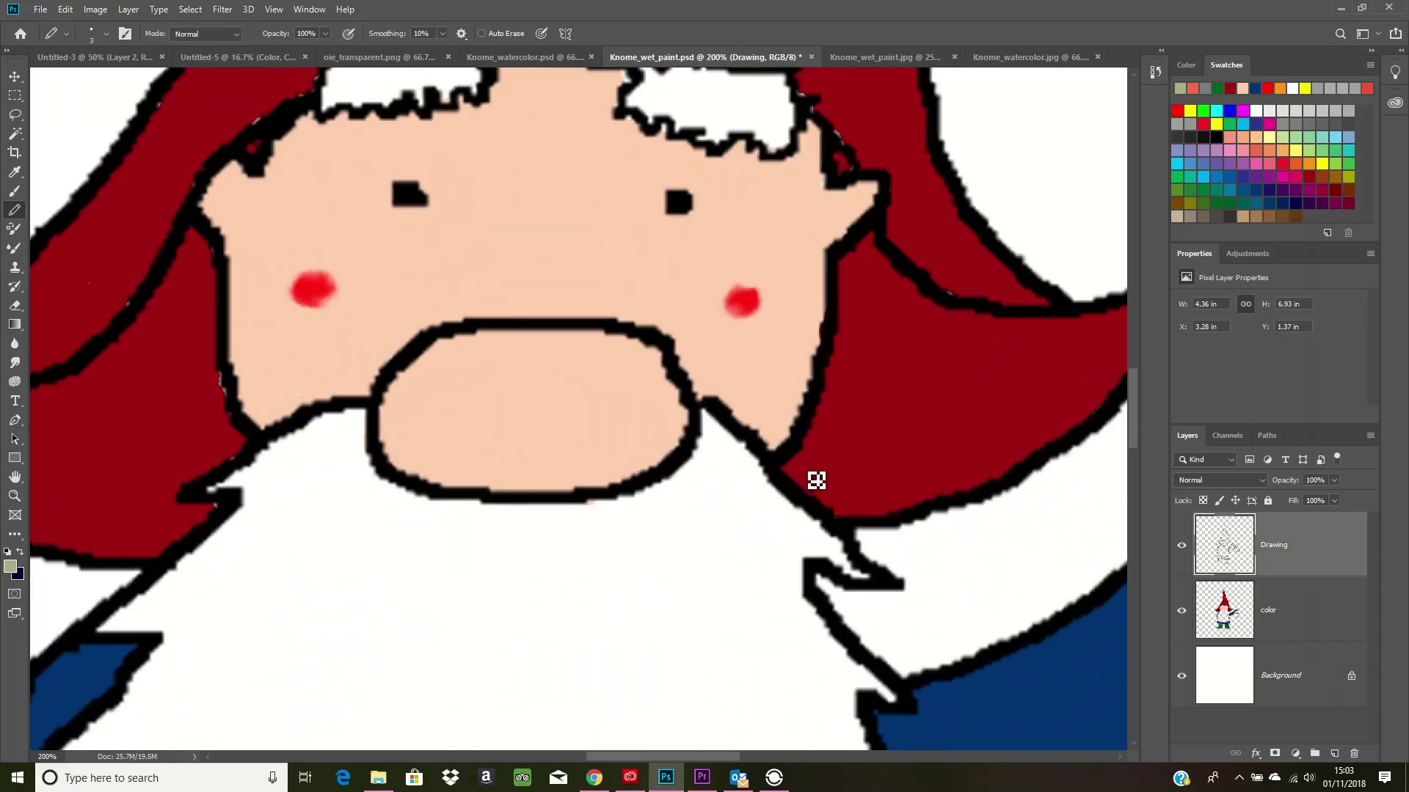
left_click(15, 190)
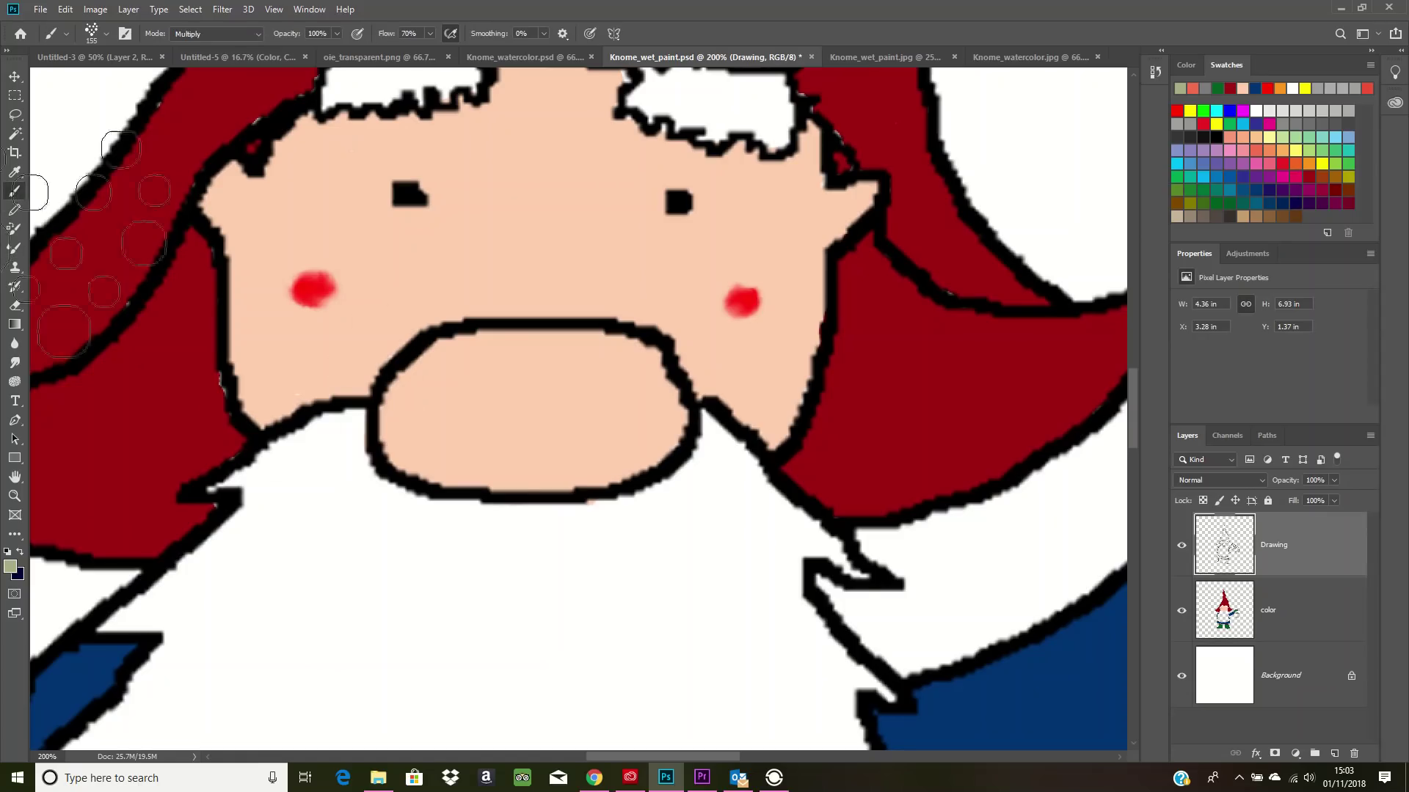
left_click(104, 35)
scroll(110, 220, "up", 5)
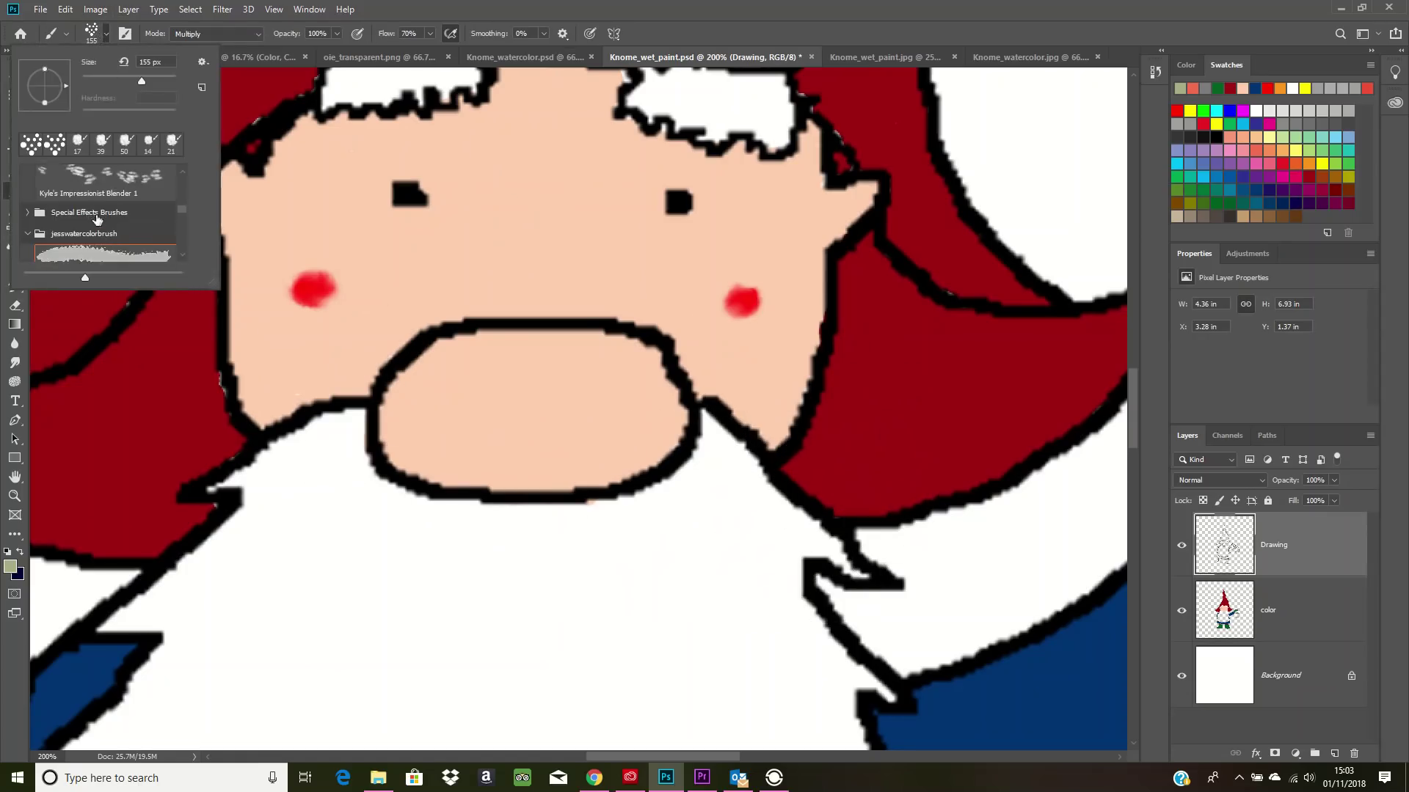
scroll(117, 224, "up", 8)
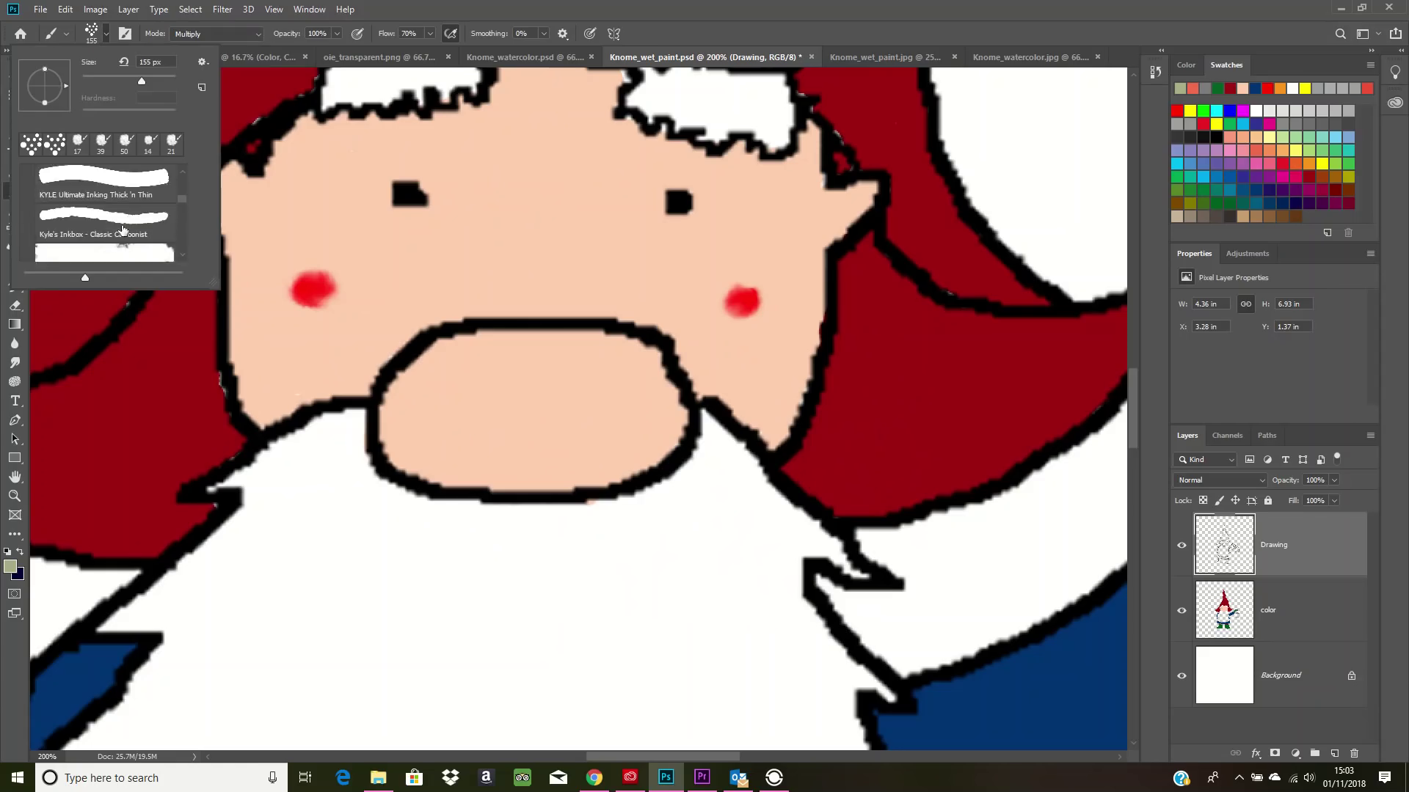
scroll(125, 232, "down", 3)
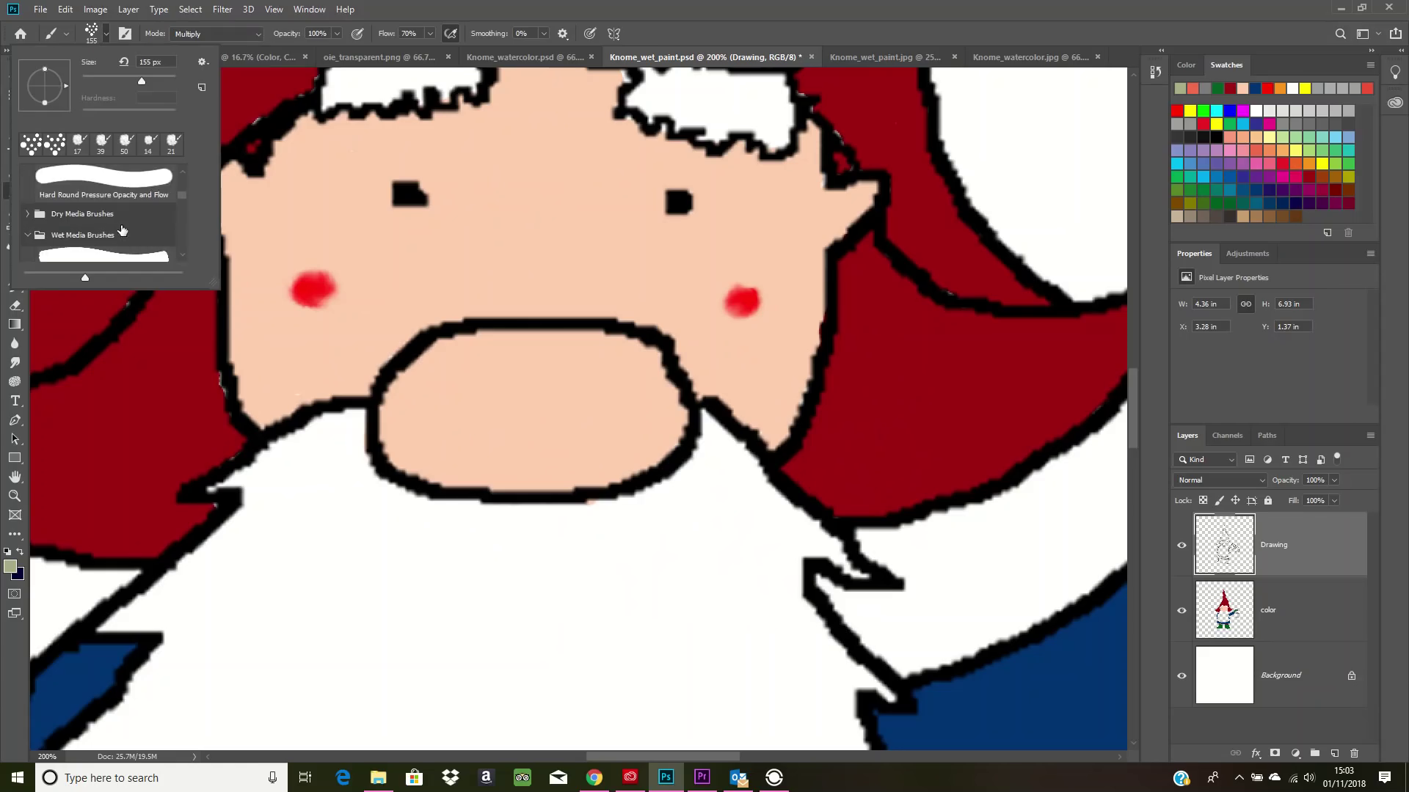
left_click(116, 242)
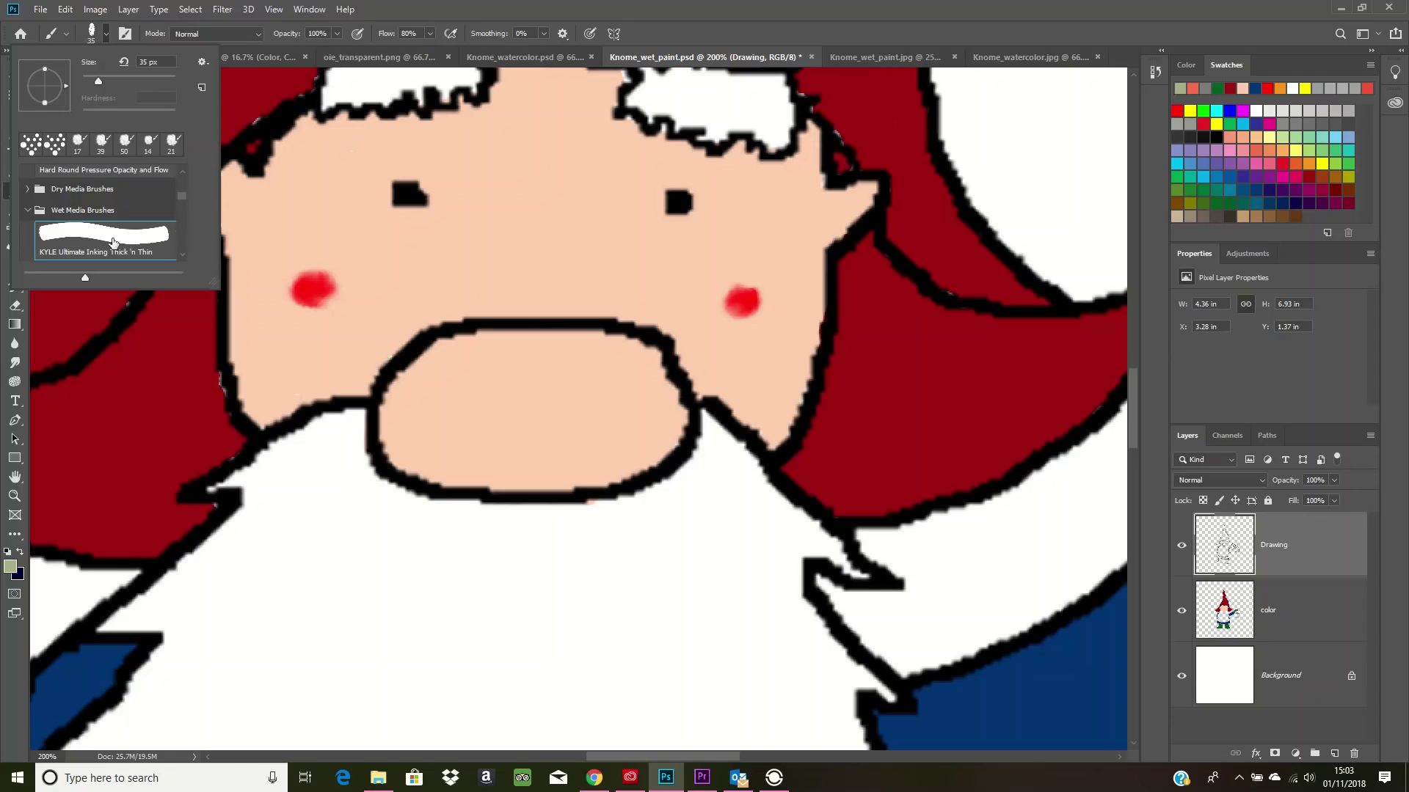
scroll(94, 245, "down", 3)
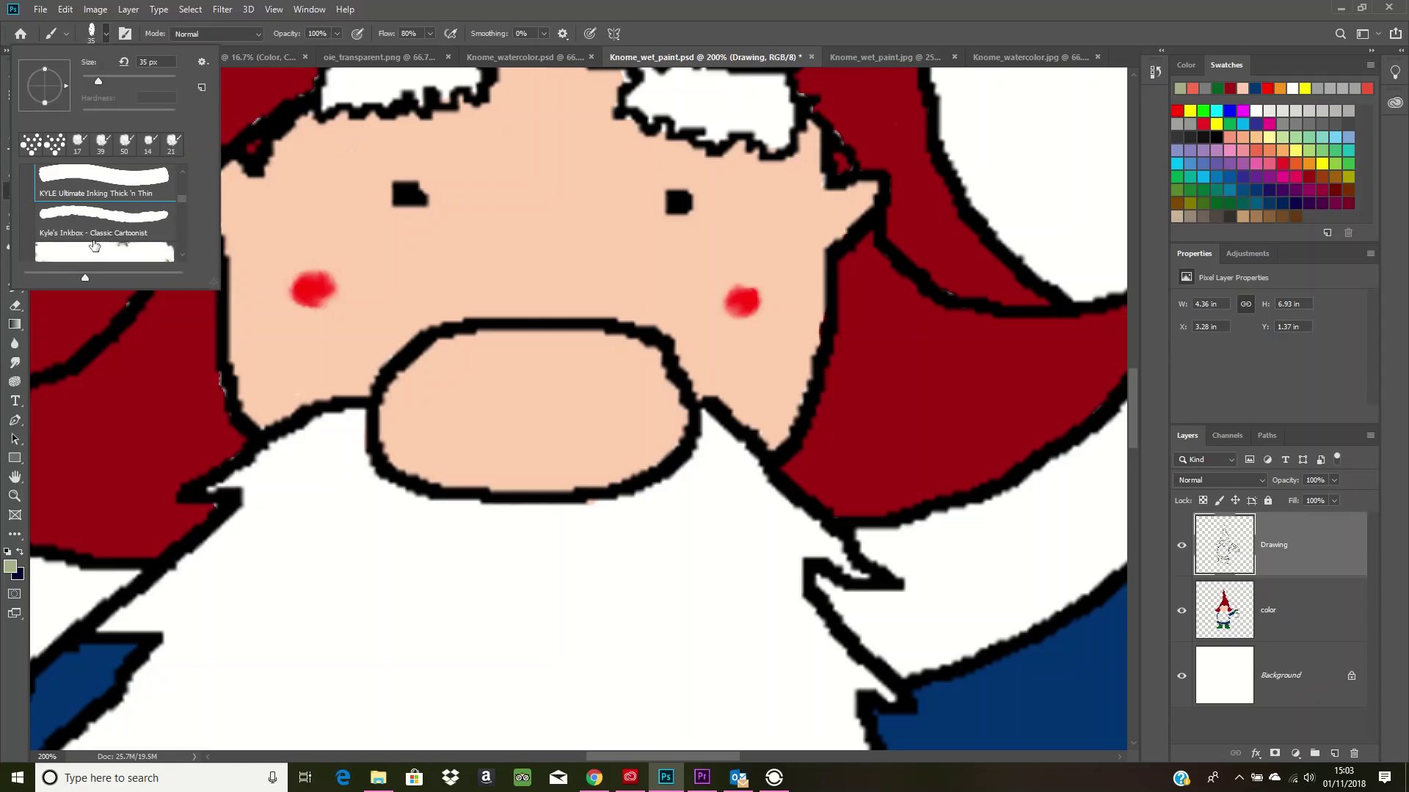
left_click(129, 224)
Step: Paint a test stroke on the gnome's hair, undo it, and zoom out to the whole gnome
left_click(871, 247)
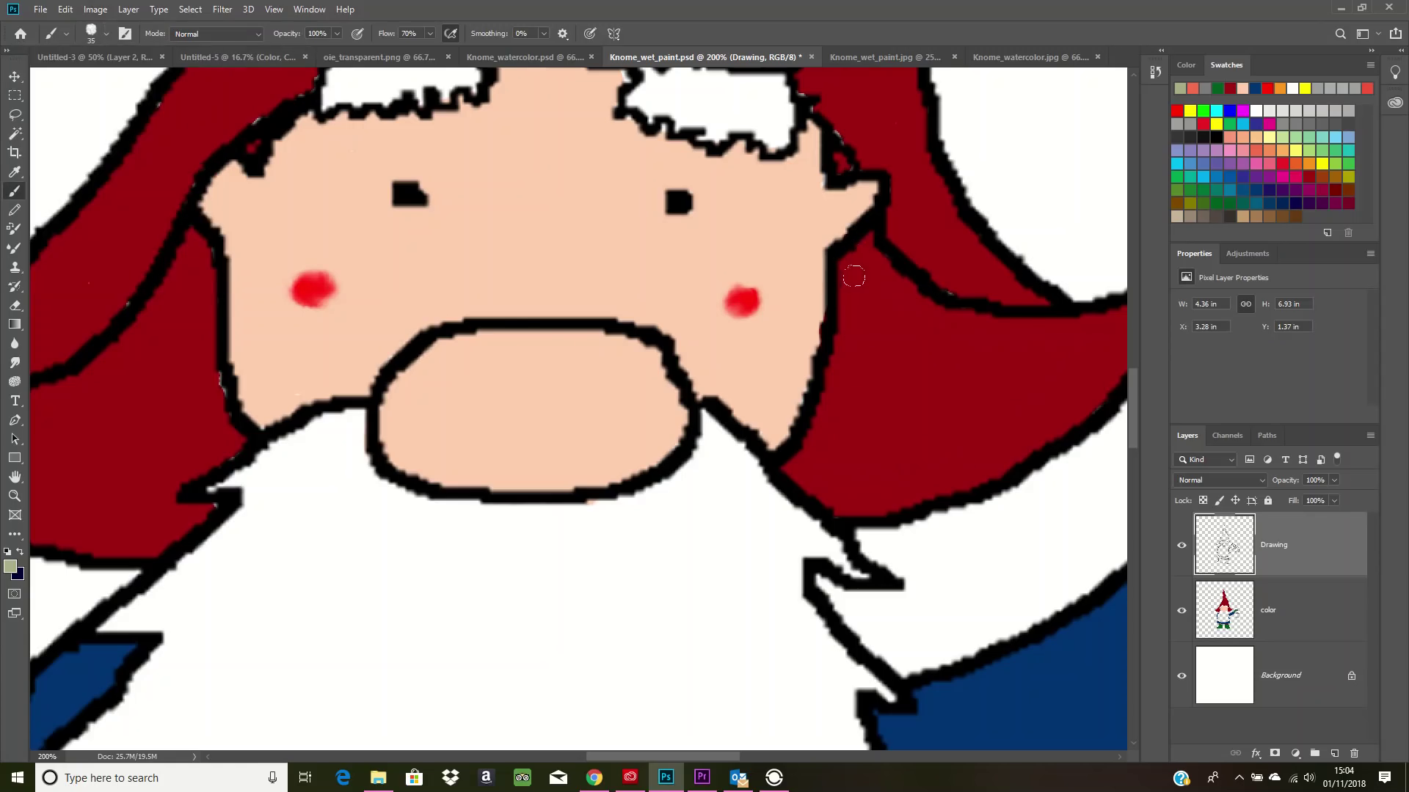
left_click_drag(855, 260, 860, 279)
left_click(65, 9)
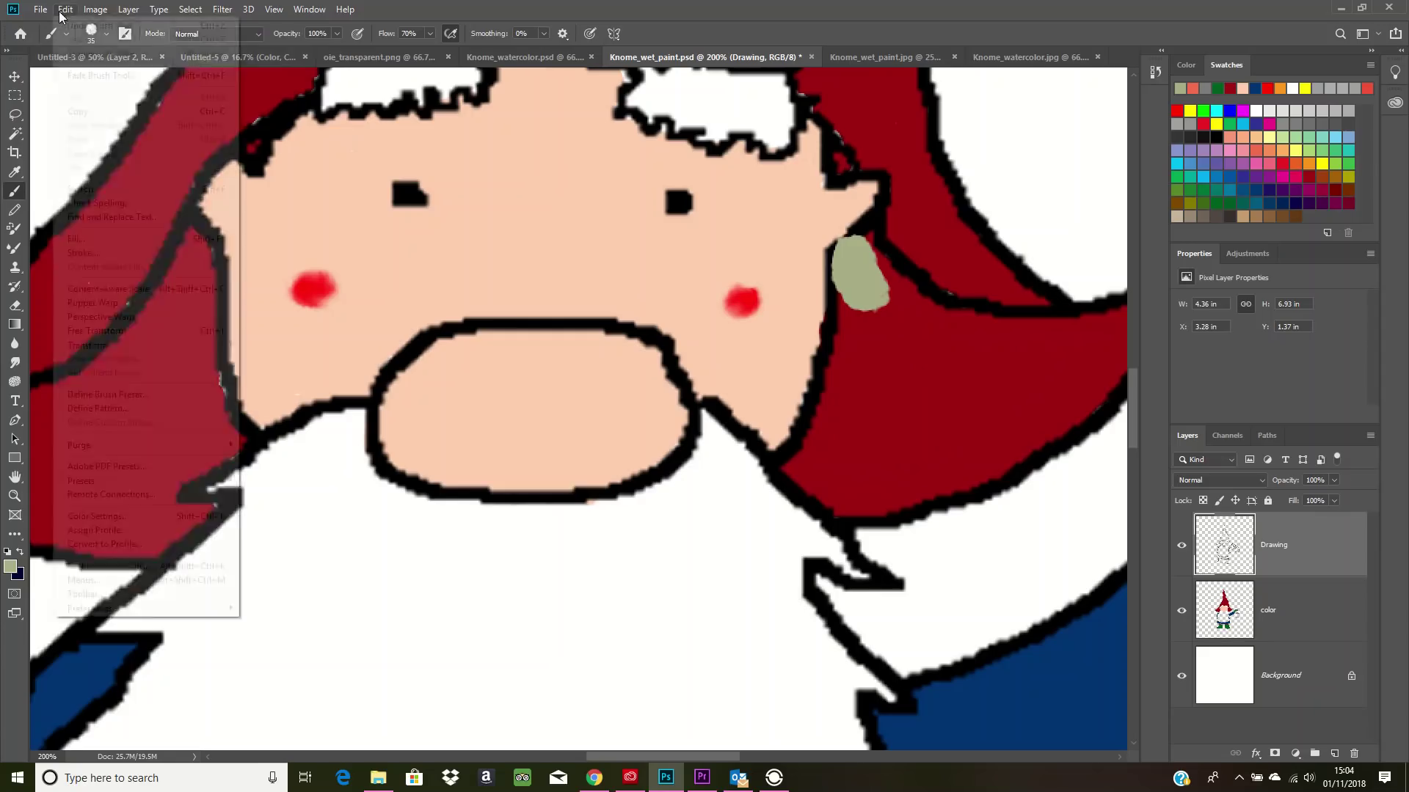
left_click(63, 22)
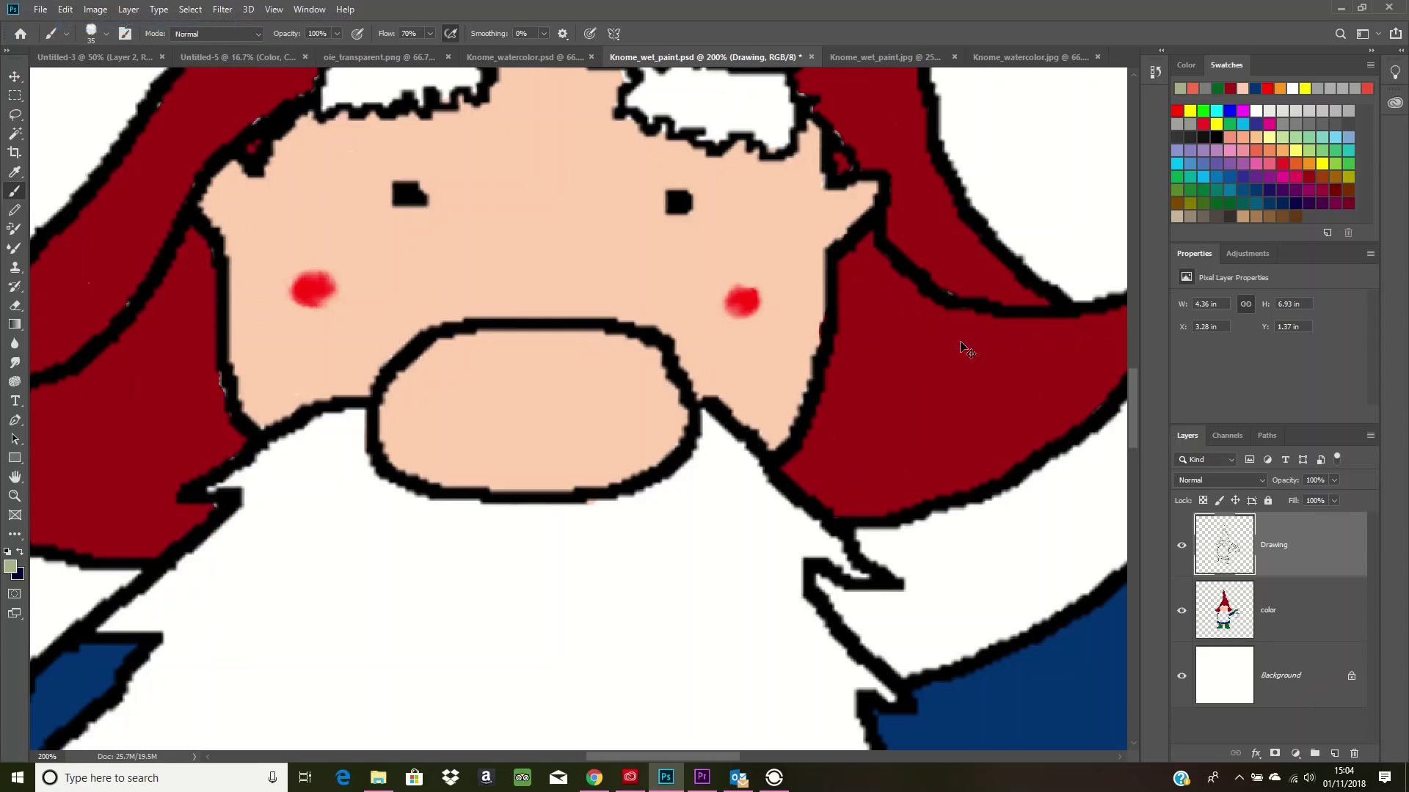
key("ctrl+minus")
key("ctrl+minus")
key("ctrl+minus")
key("ctrl+minus")
key("ctrl+minus")
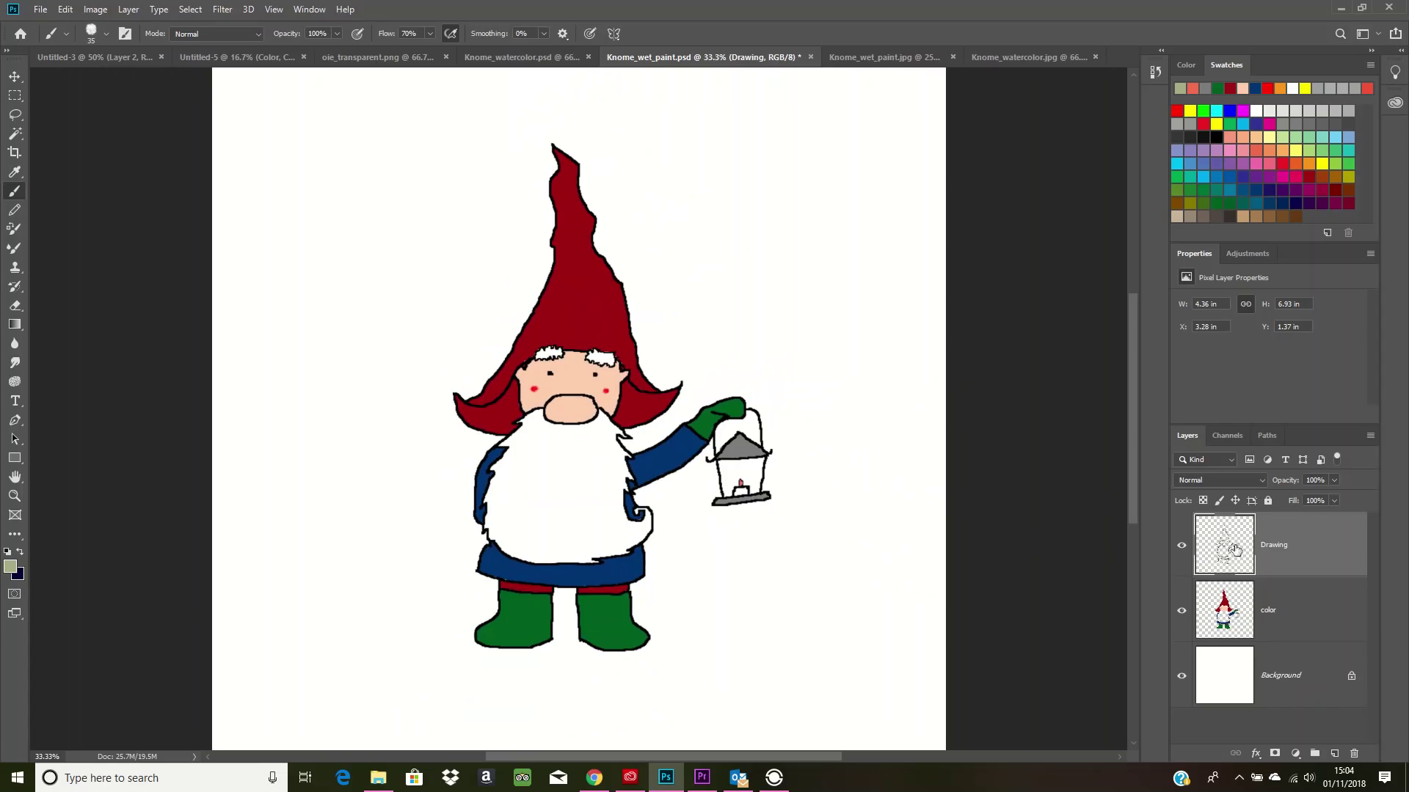
Step: Hide and reshow the color layer over the line art, then switch to the Eraser tool
left_click(1180, 611)
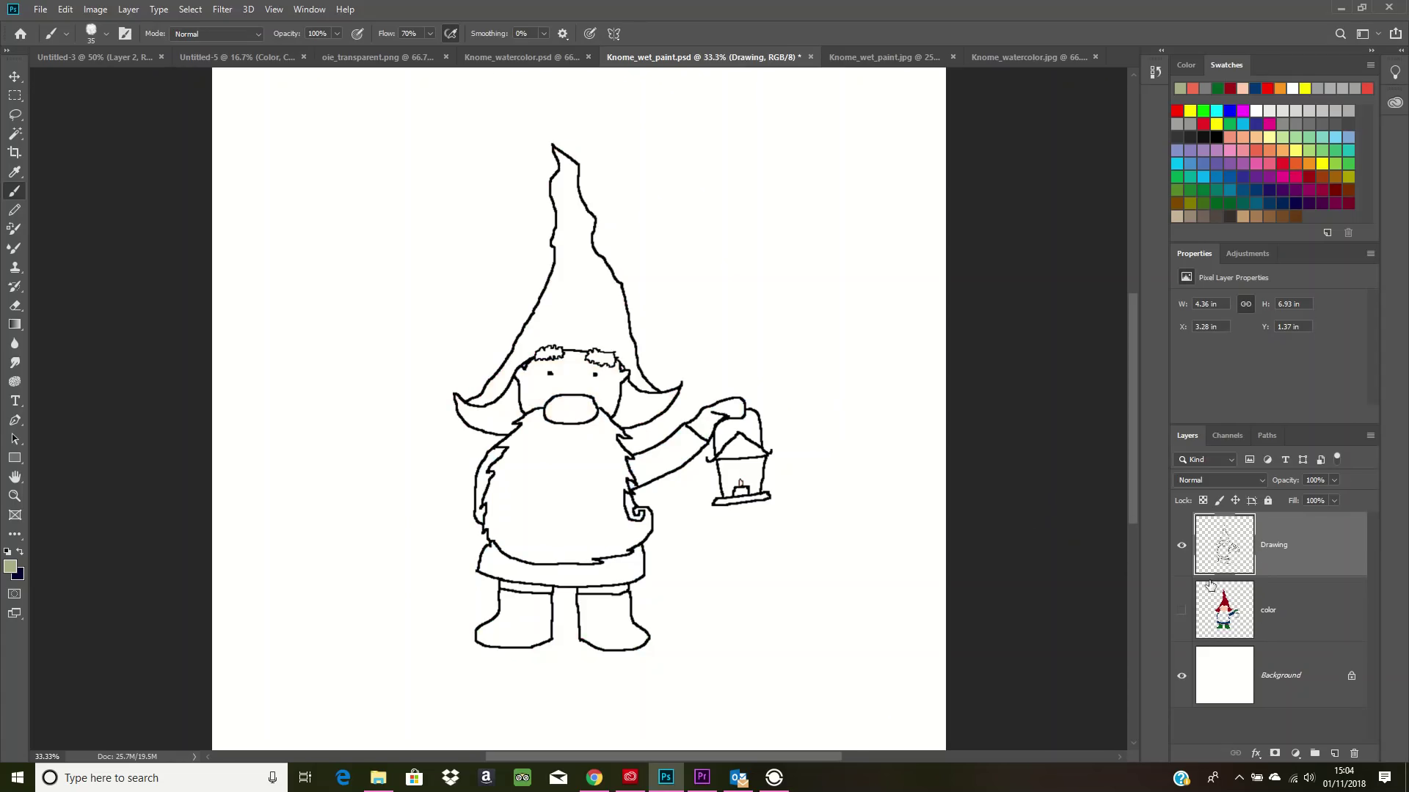
left_click(1182, 611)
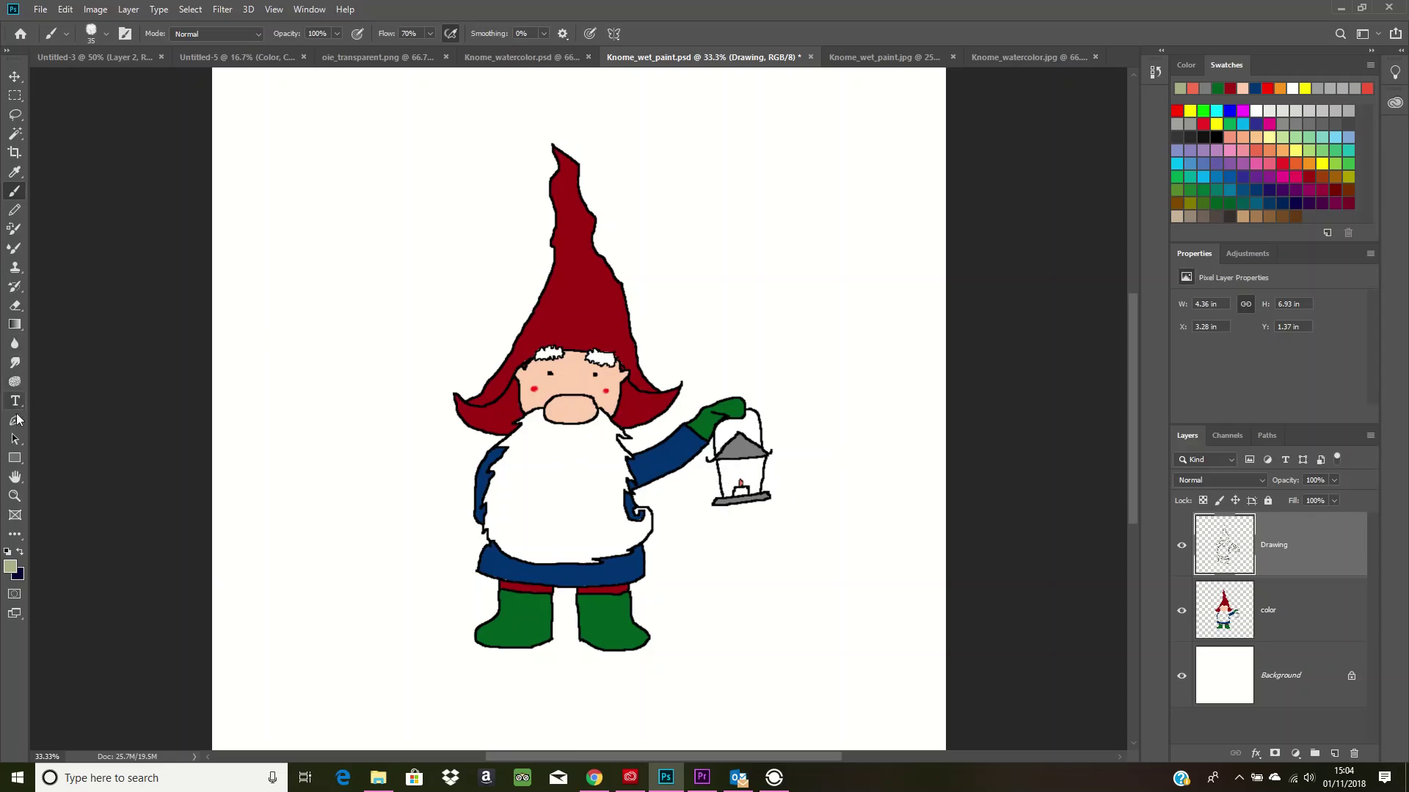
left_click(16, 305)
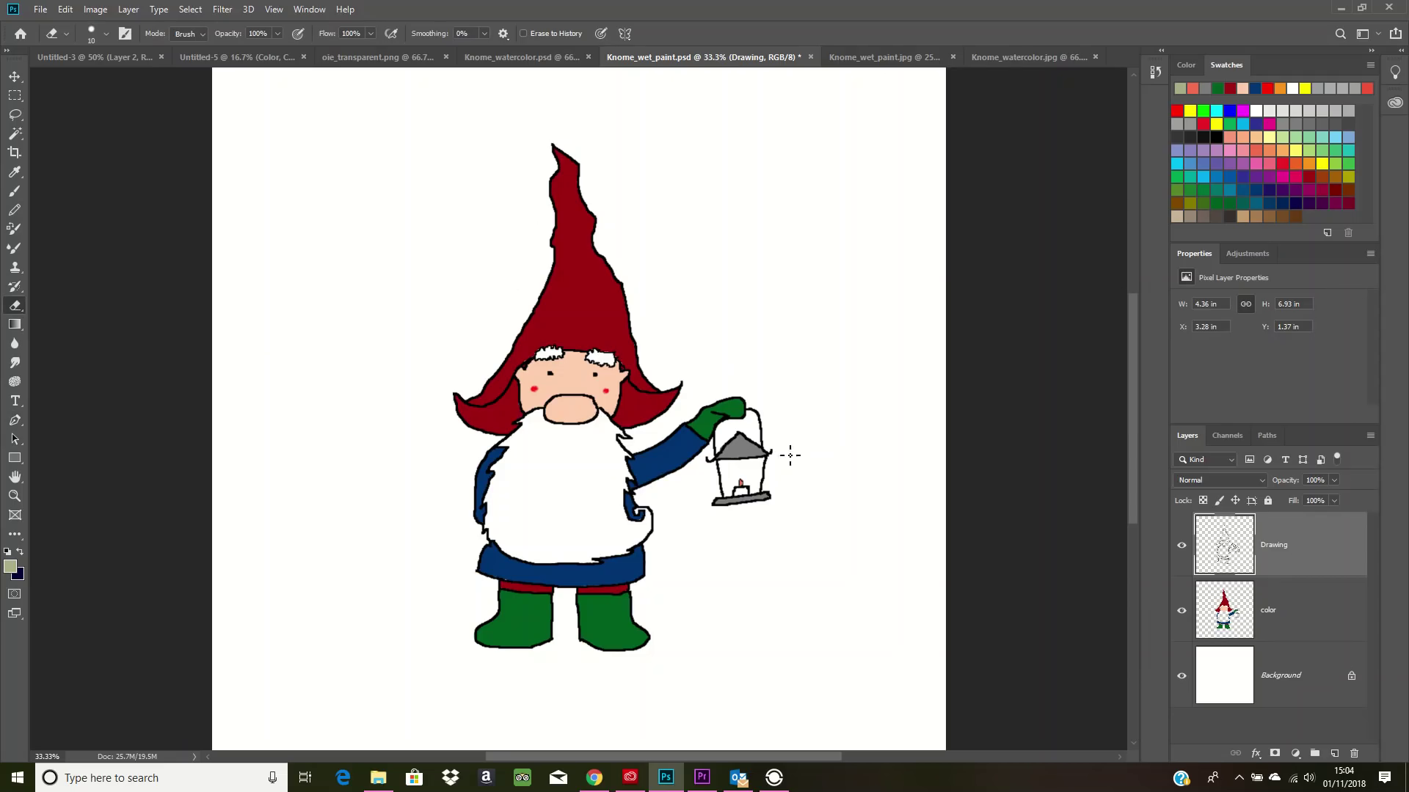
Step: Compare the Knome_wet_paint.jpg and Knome_watercolor.jpg gnomes, then switch to Untitled-5
left_click(887, 57)
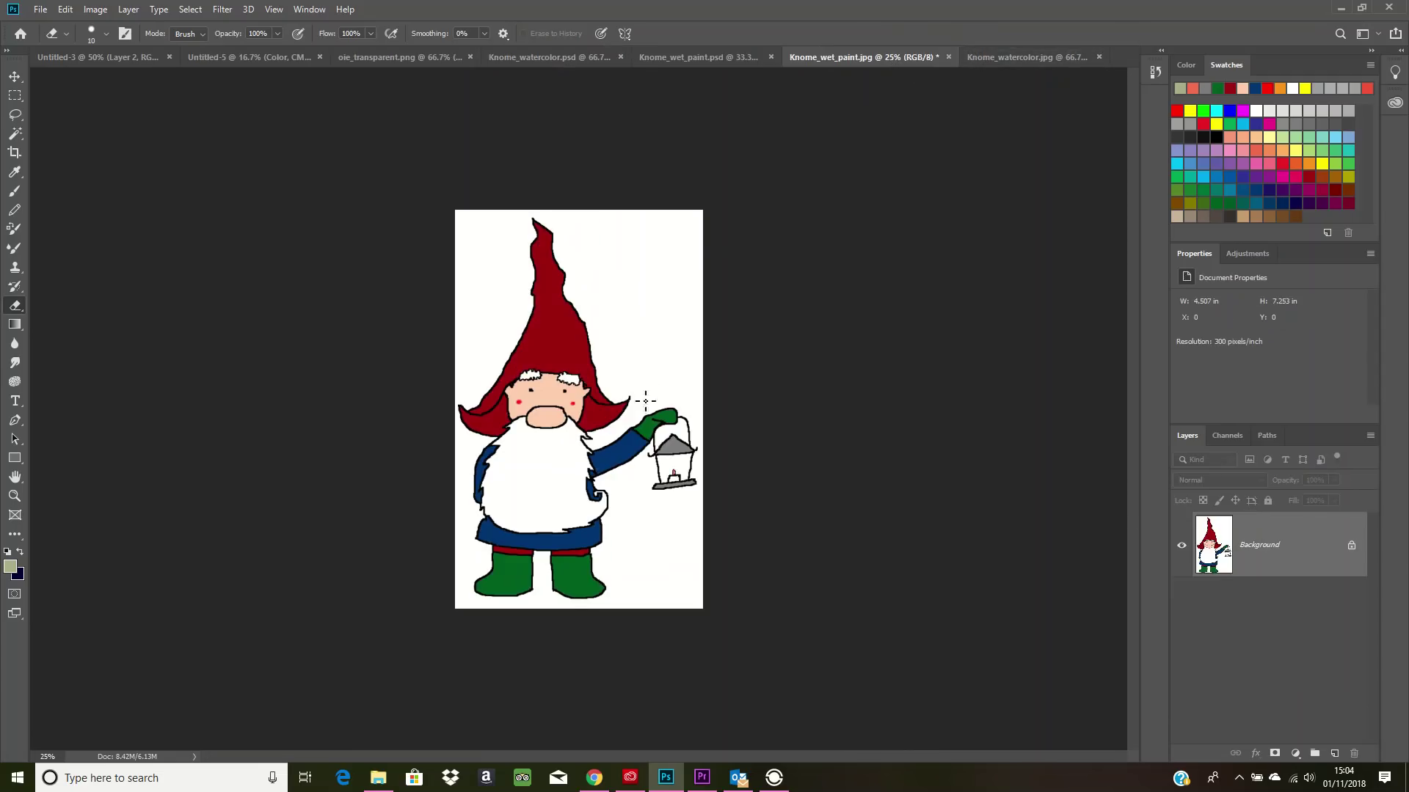
left_click(1018, 56)
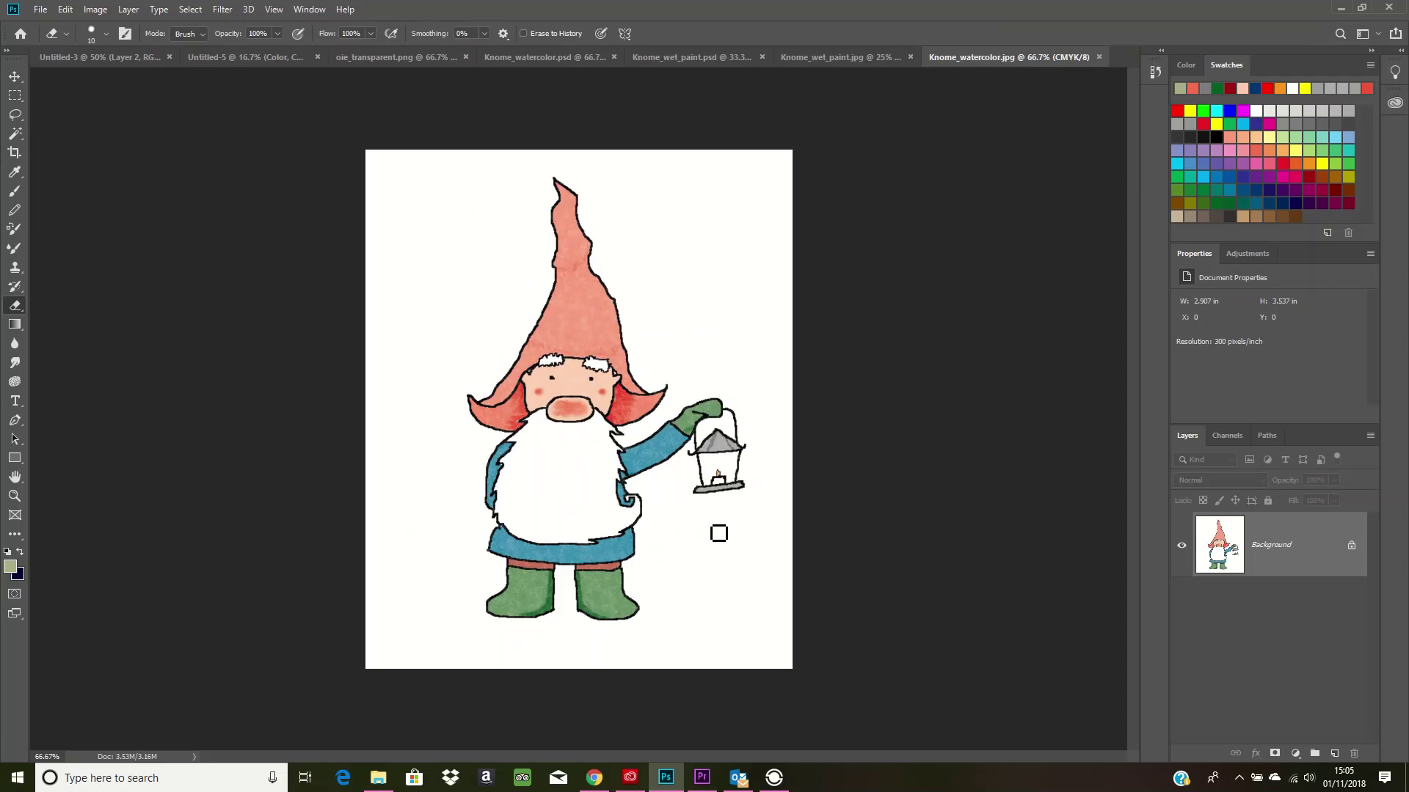
left_click(863, 60)
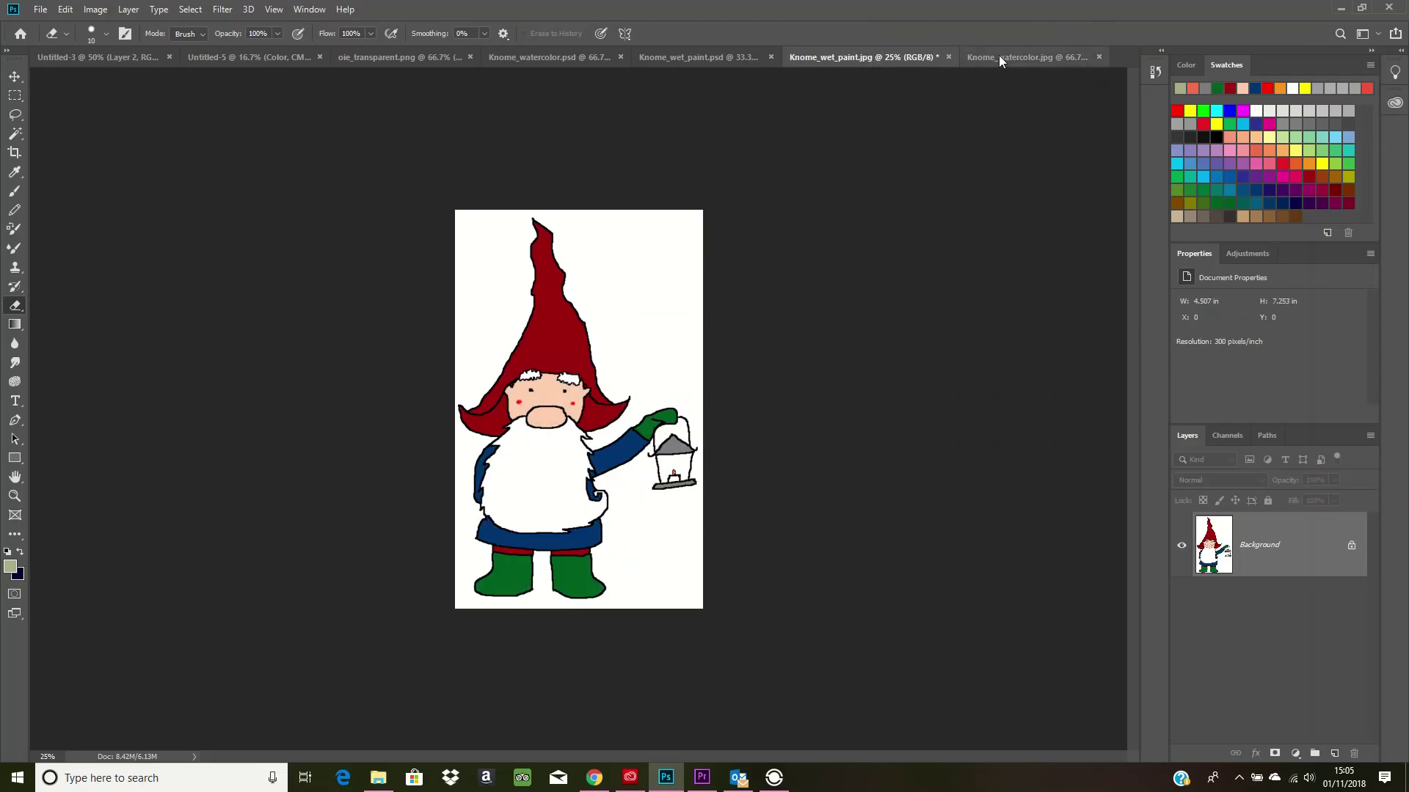
left_click(998, 57)
left_click(884, 54)
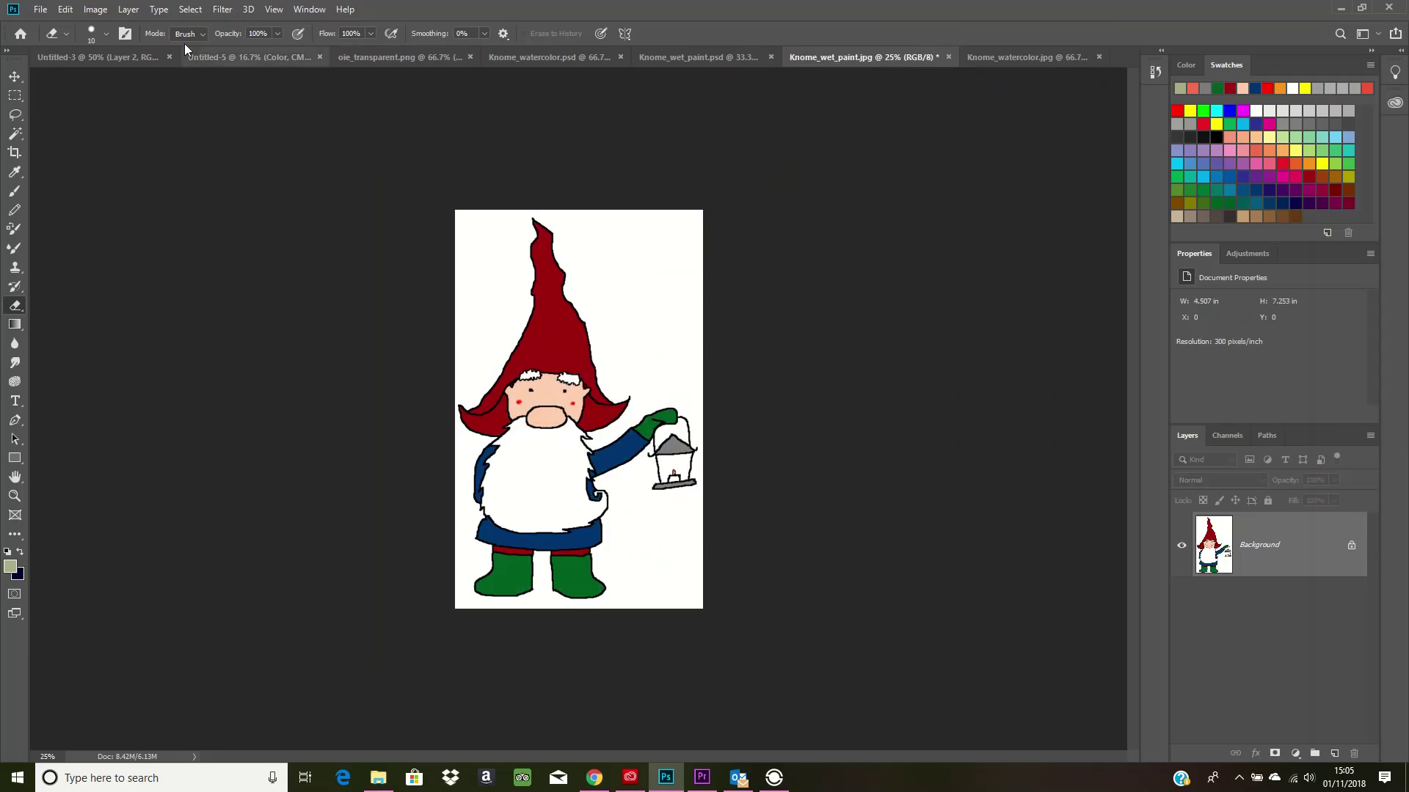
left_click(220, 58)
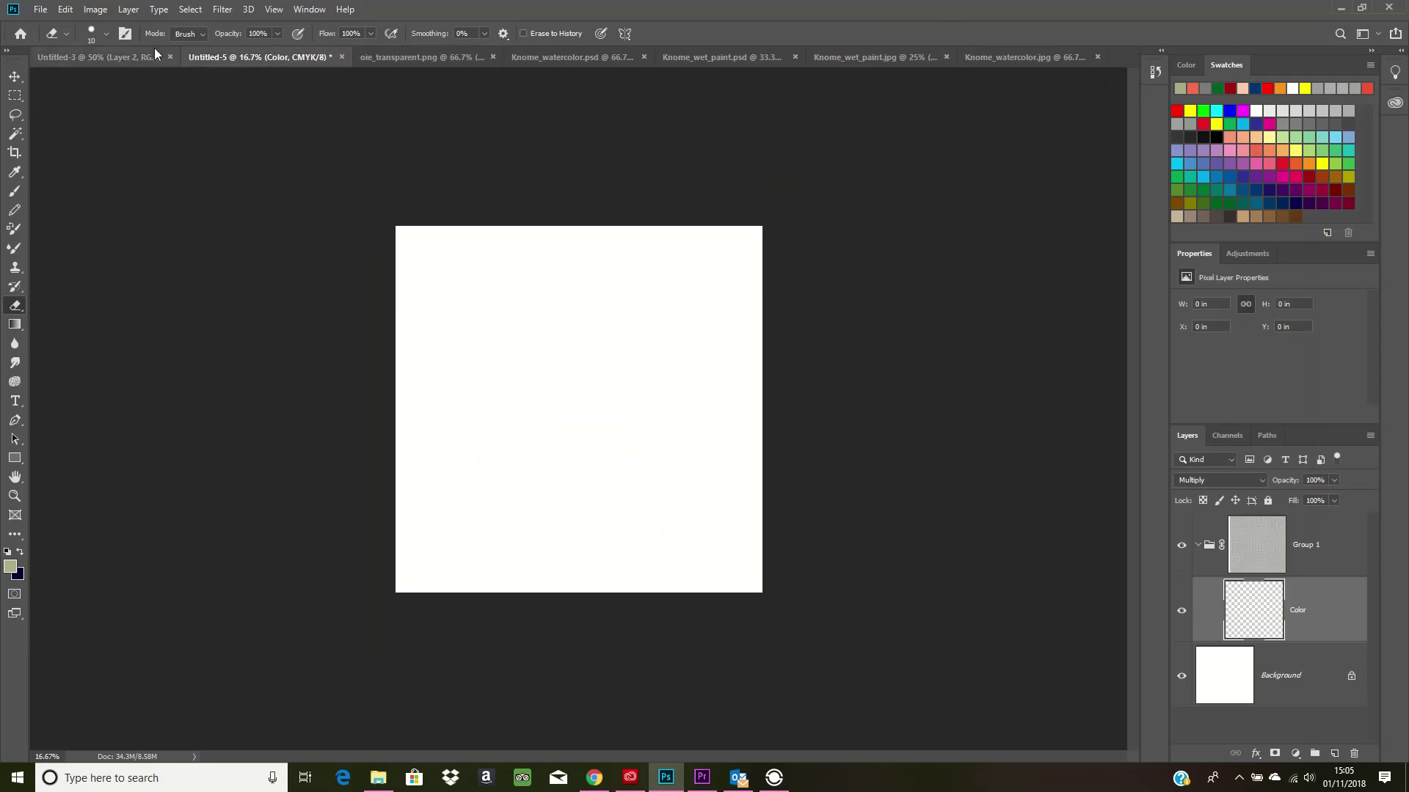
Step: Show the Untitled-3 'Different Styles Show Differt Personalities' banner and bring up the screen recorder
left_click(139, 59)
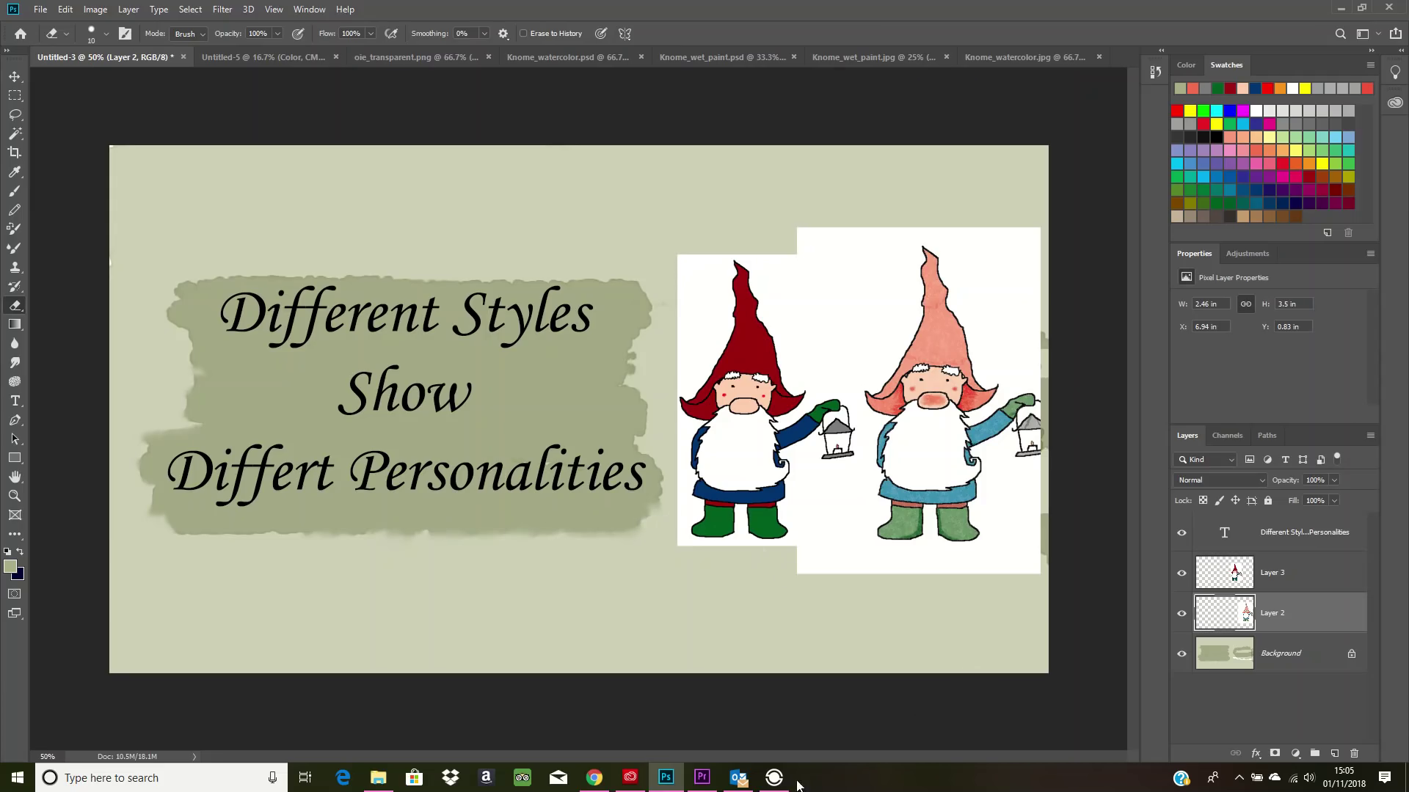
mouse_move(781, 788)
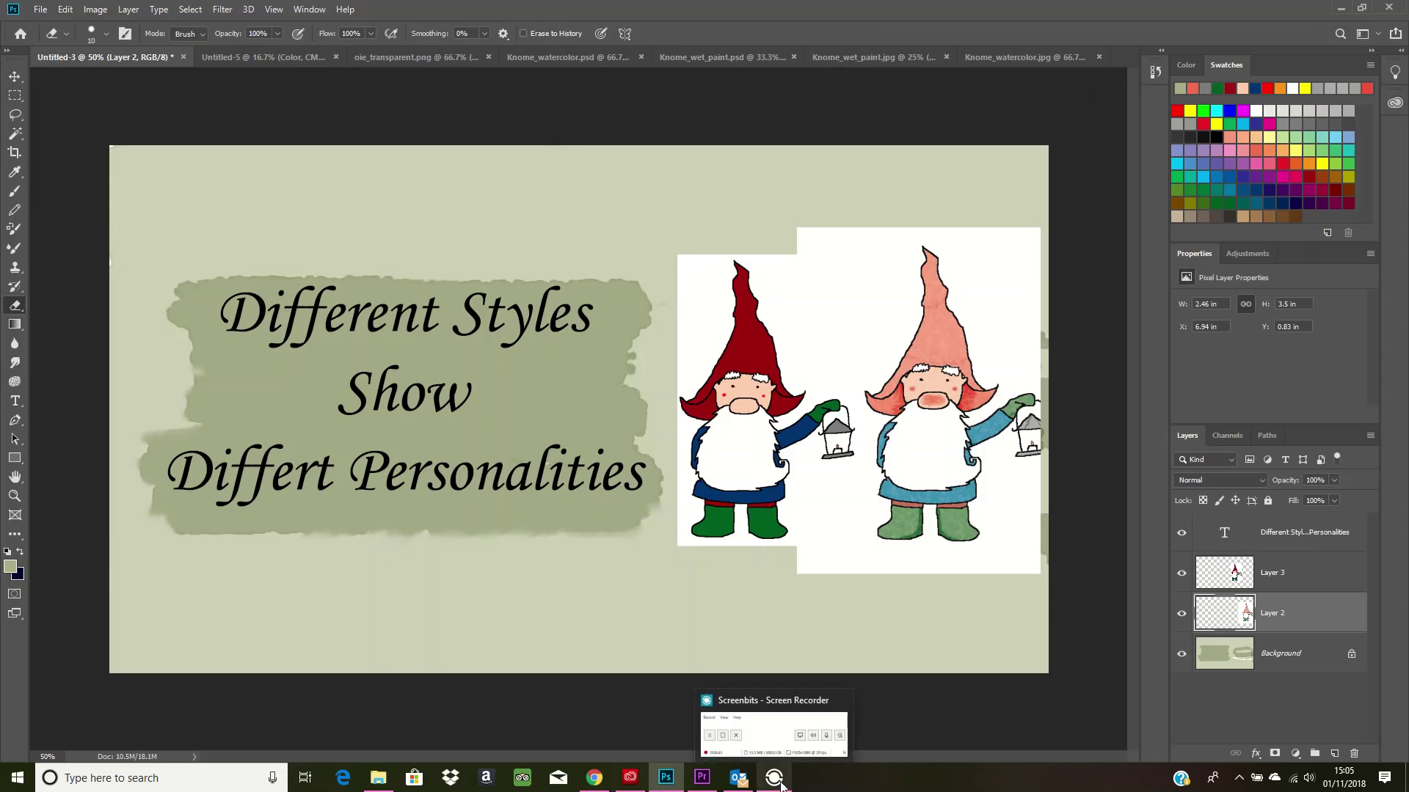
left_click(780, 785)
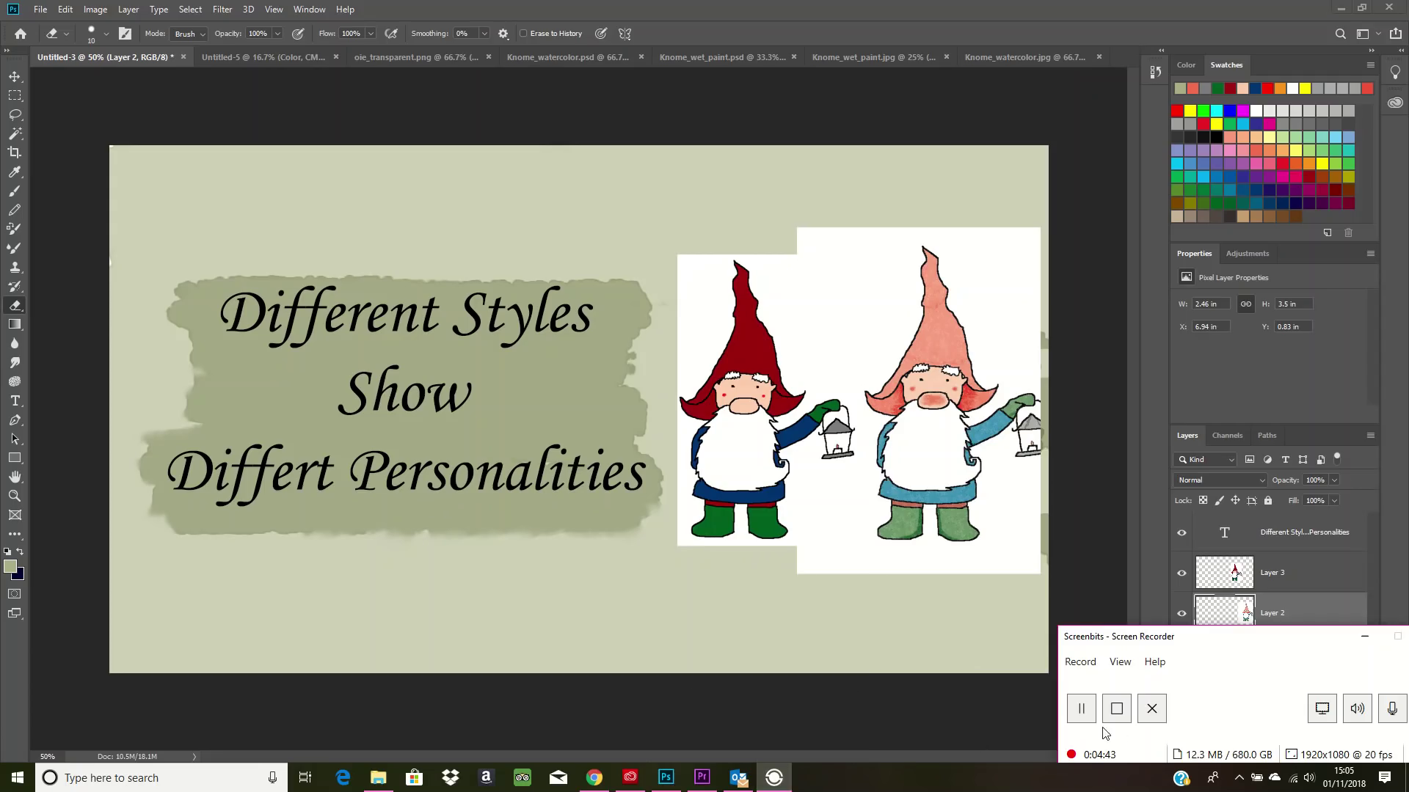